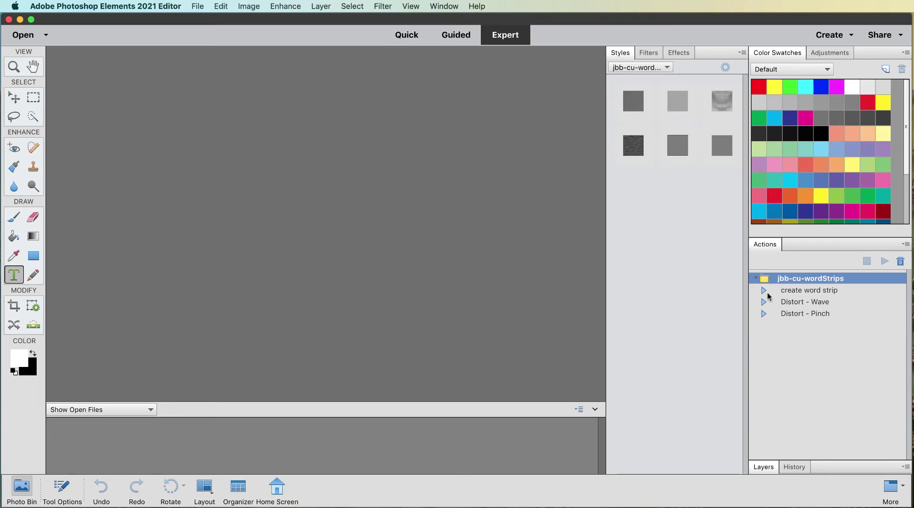
Run the "create word strip" action to create the 3600 x 3600 canvas and placeholder text, stopping for the phrase edit
left_click(788, 292)
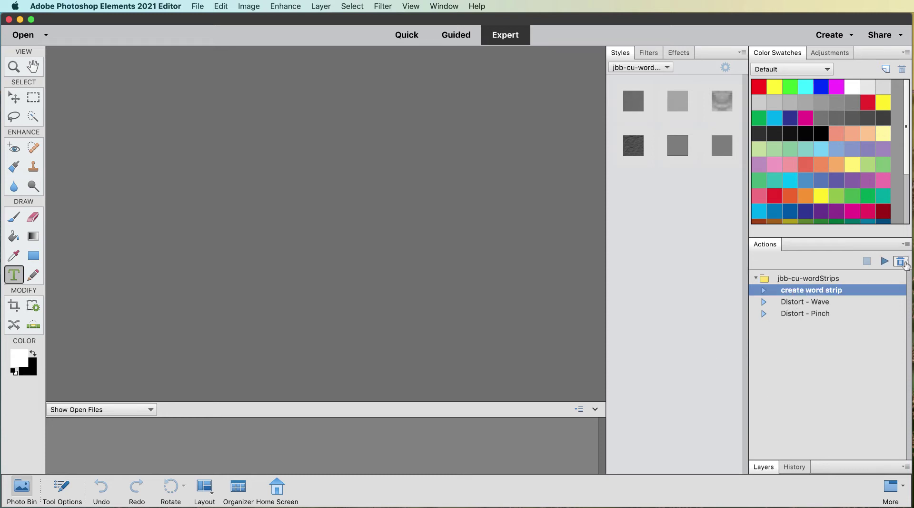
left_click(885, 261)
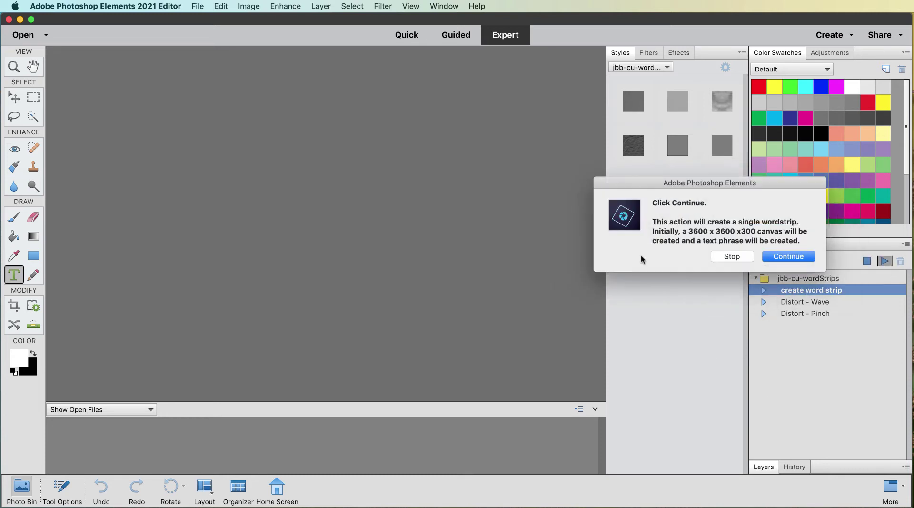
left_click(793, 258)
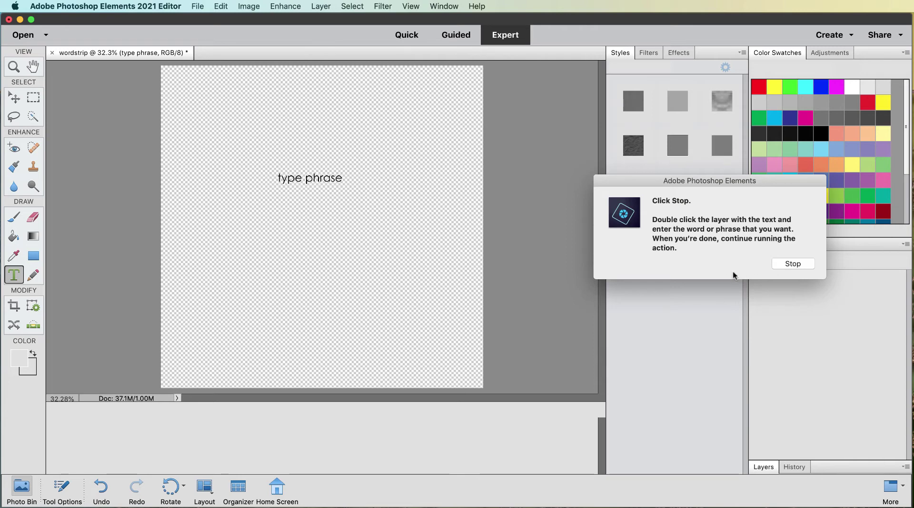
left_click(795, 263)
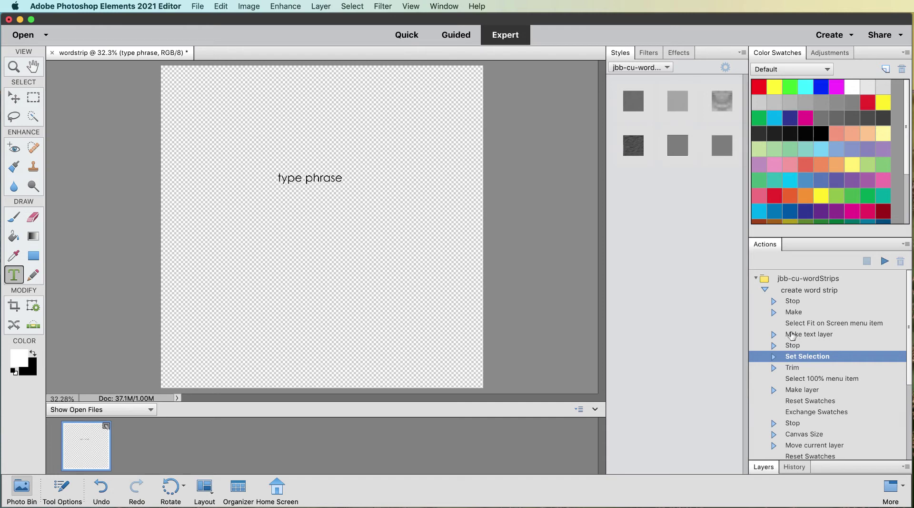
Change the placeholder text on the "type phrase" layer to "new phrase" and commit the edit
left_click(764, 468)
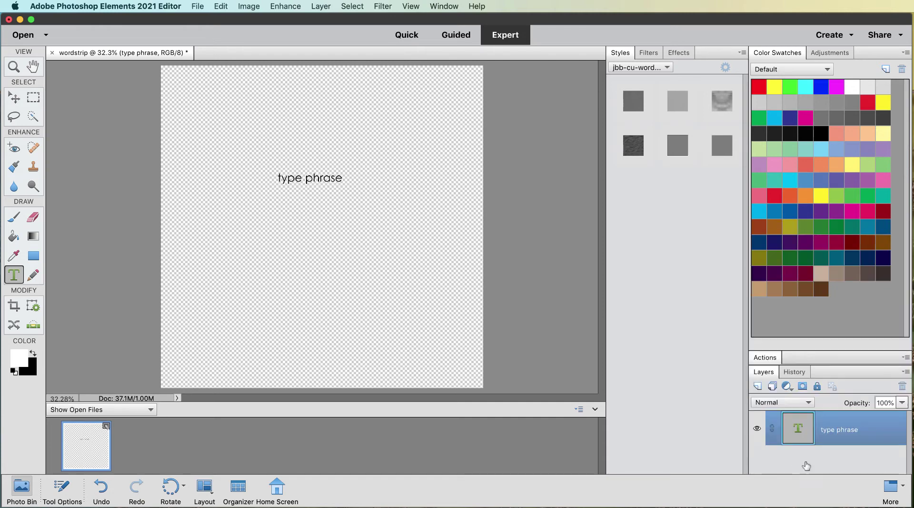
double_click(796, 433)
key("Escape")
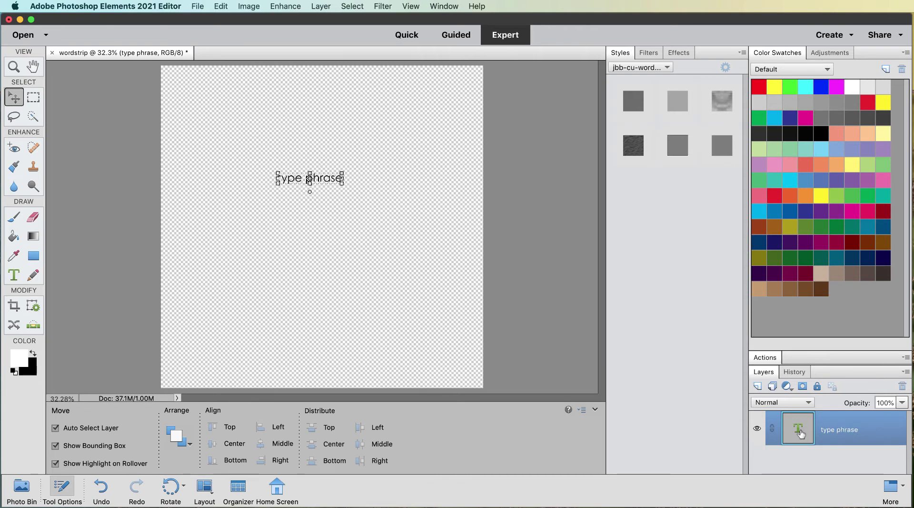
double_click(802, 434)
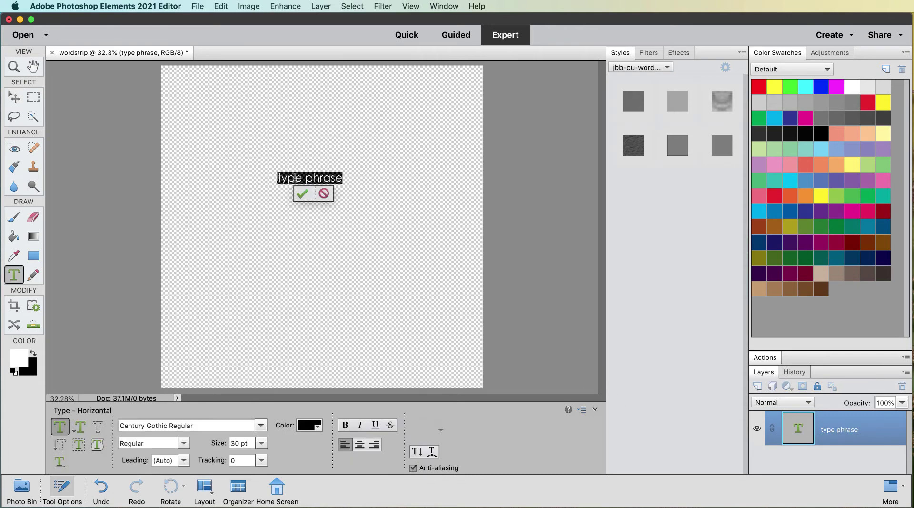
left_click_drag(279, 178, 306, 178)
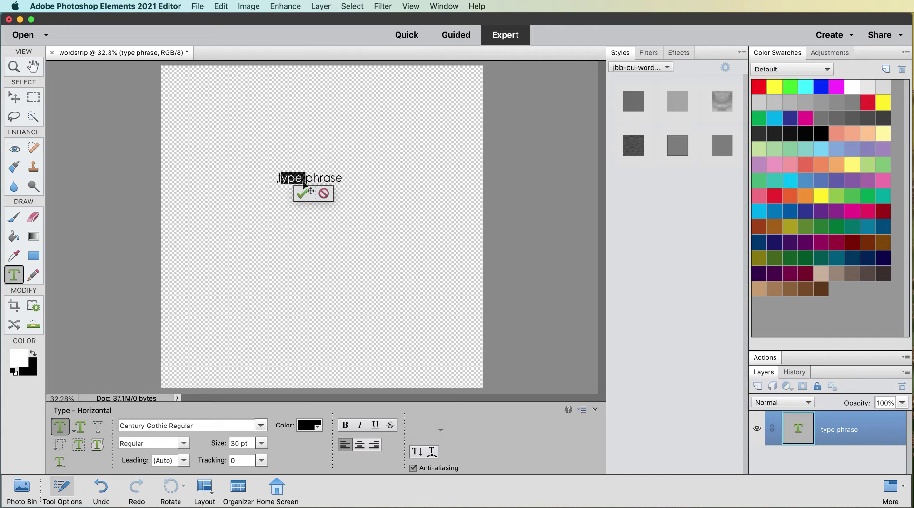
key("BackSpace")
type("new")
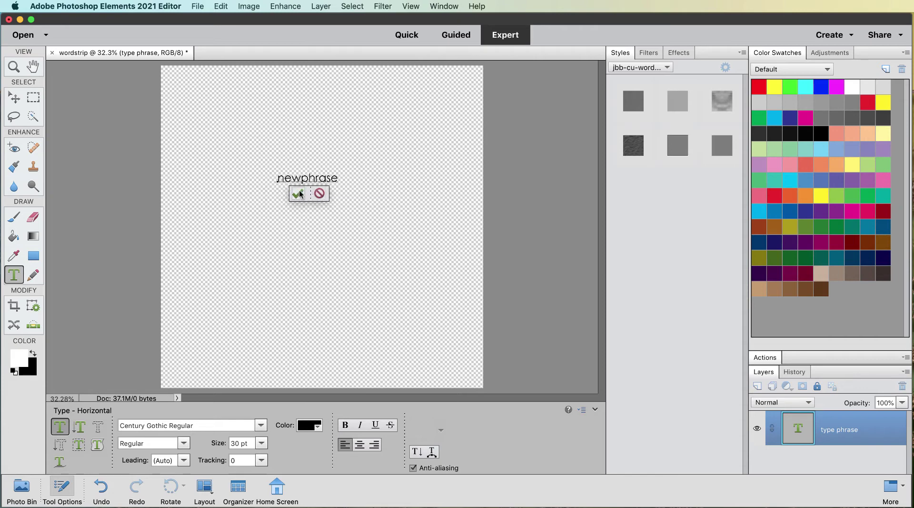
left_click(300, 194)
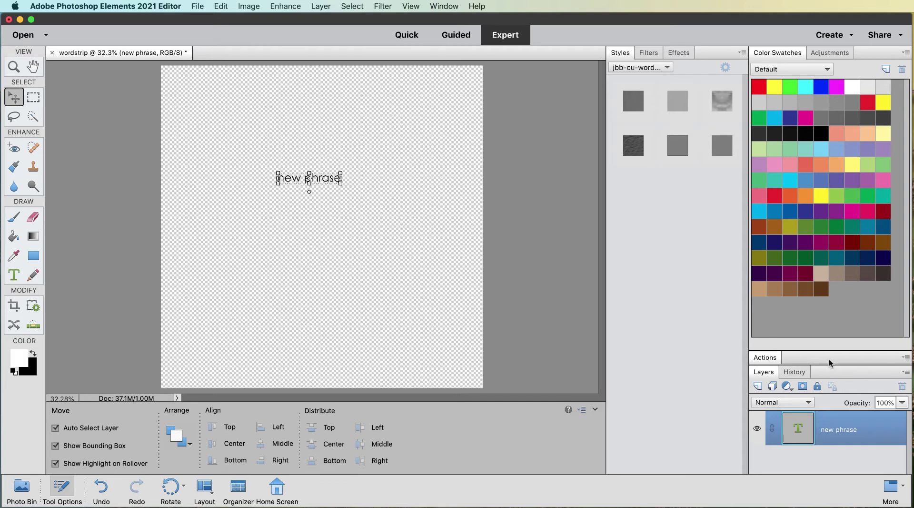
Resume the "create word strip" action through the initial trim and continue to its Canvas Size stage
left_click(788, 357)
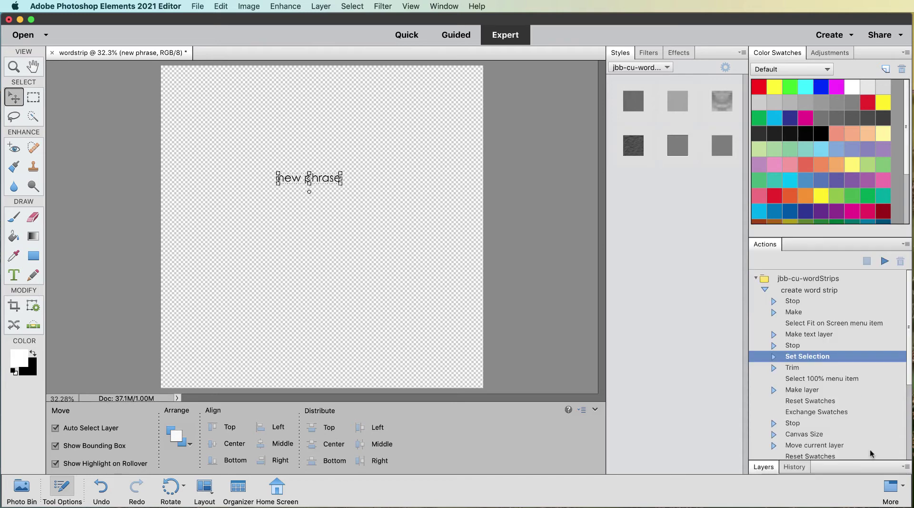
left_click(882, 261)
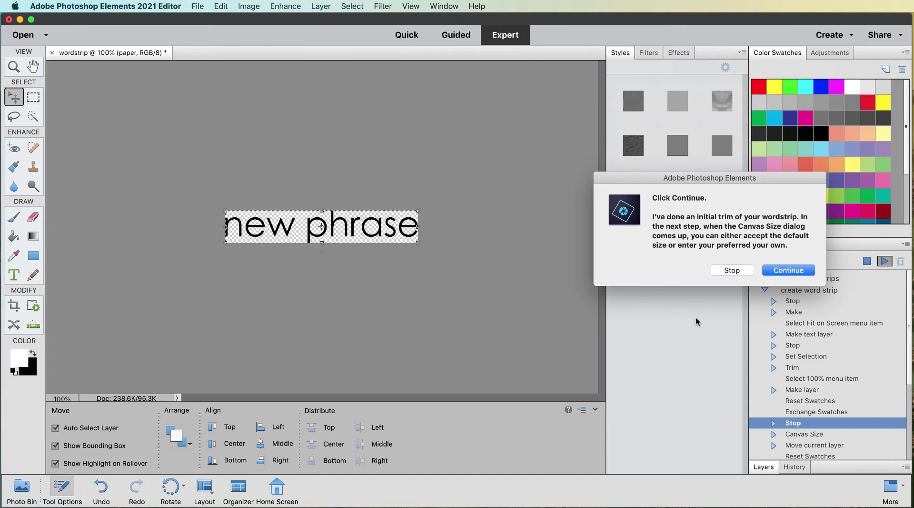
left_click(787, 270)
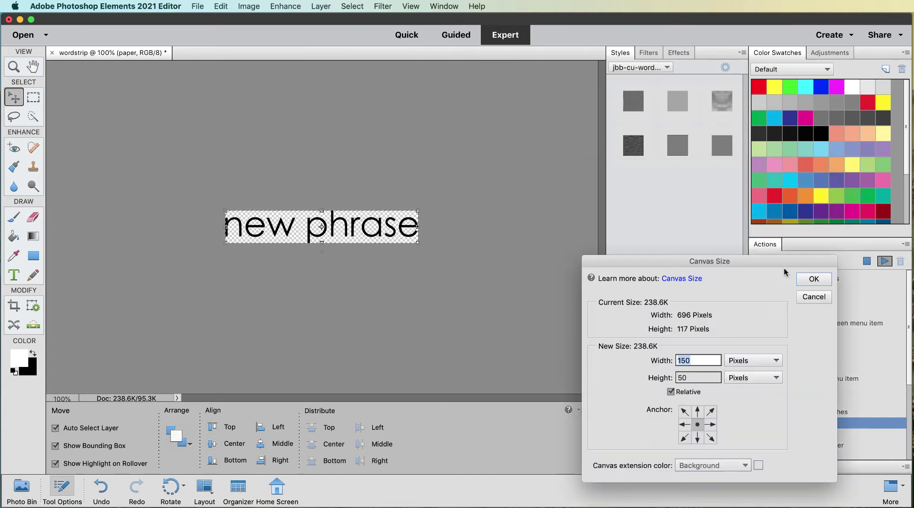
Set the canvas to an absolute size of 1000 pixels wide by 200 pixels high, with Relative turned off
left_click_drag(717, 261, 590, 208)
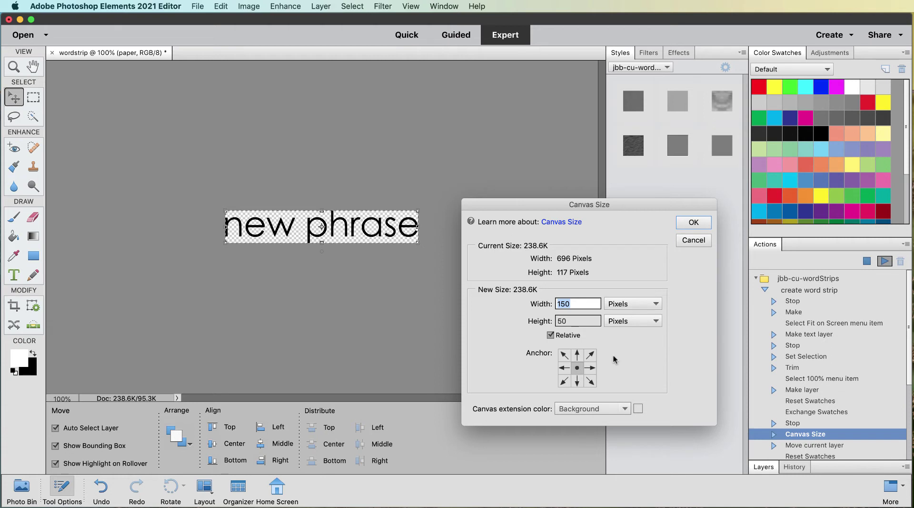
left_click(551, 336)
left_click(579, 304)
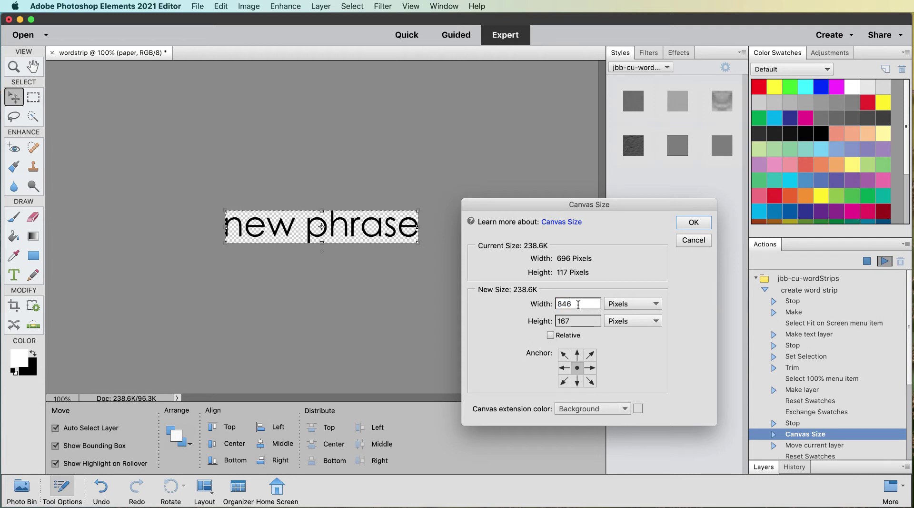
left_click_drag(578, 304, 545, 304)
type("100")
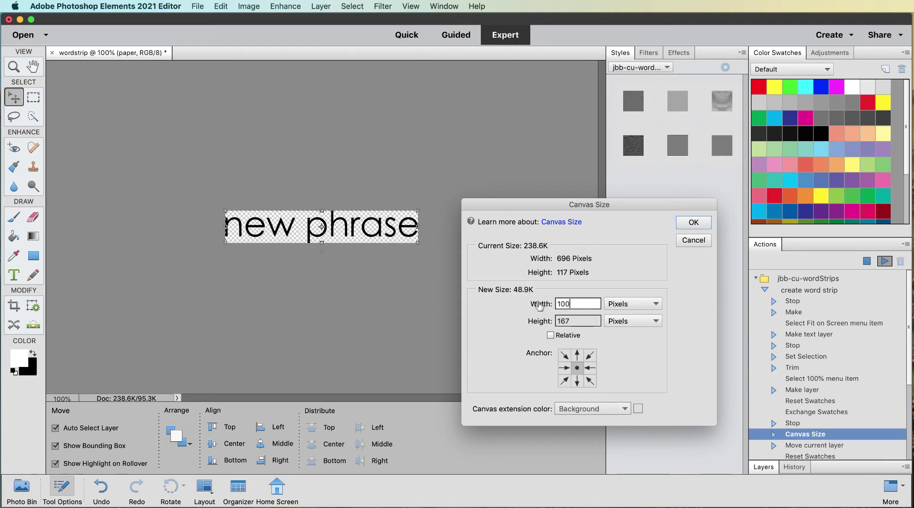
type("0")
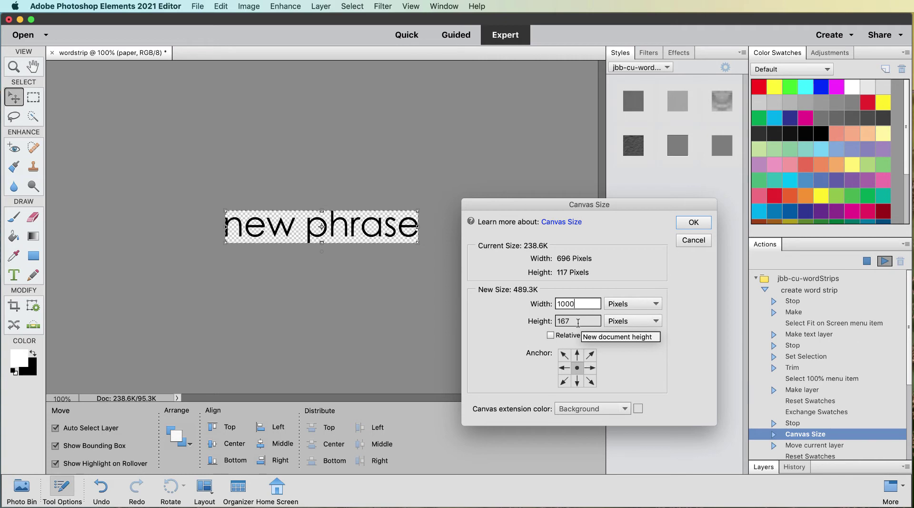
key("Tab")
type("200")
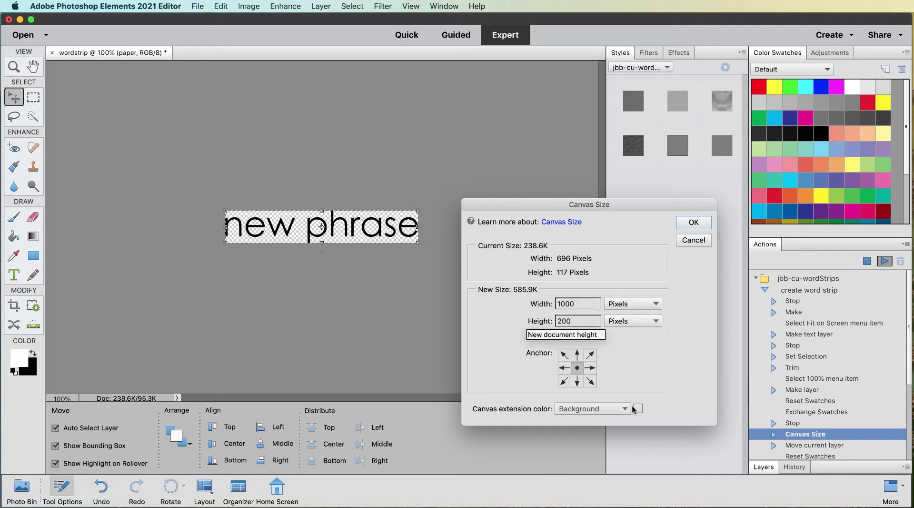
left_click(692, 222)
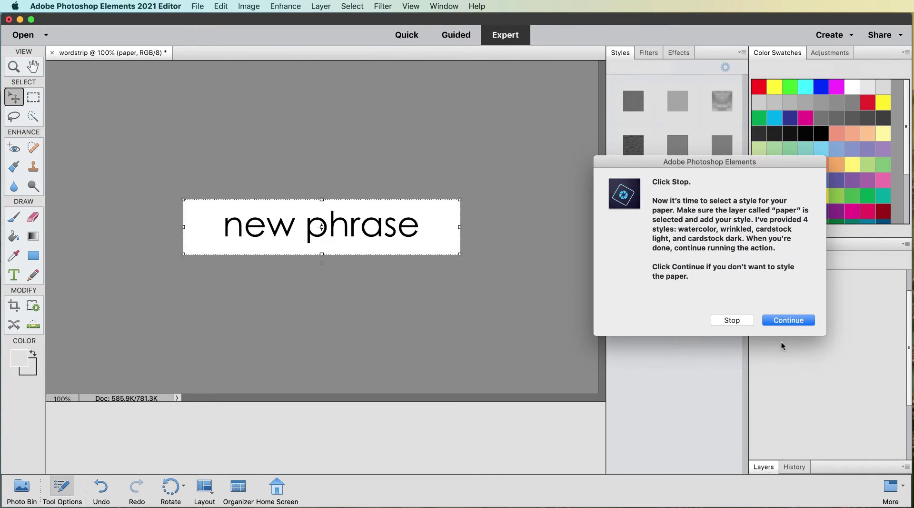
Pause the action at the styling stage and apply the mottled, cloudy gray style to the "paper" layer
left_click(732, 320)
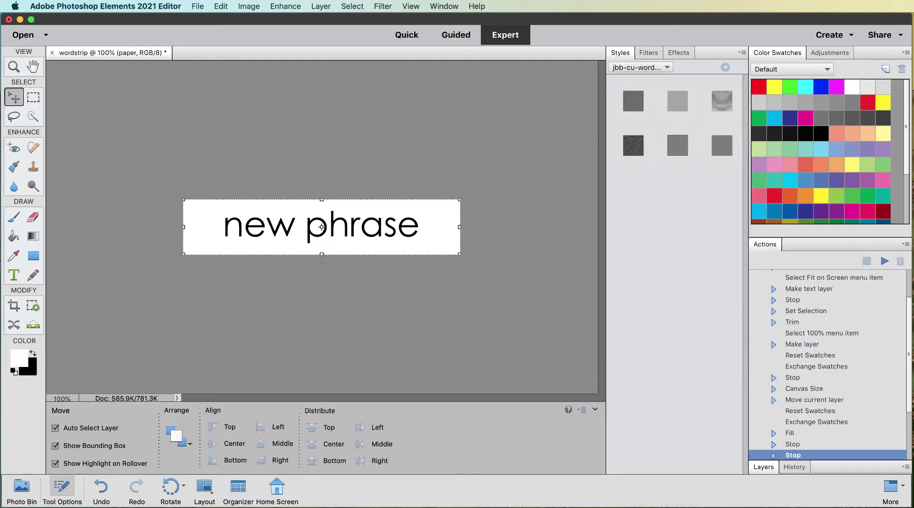
left_click(764, 466)
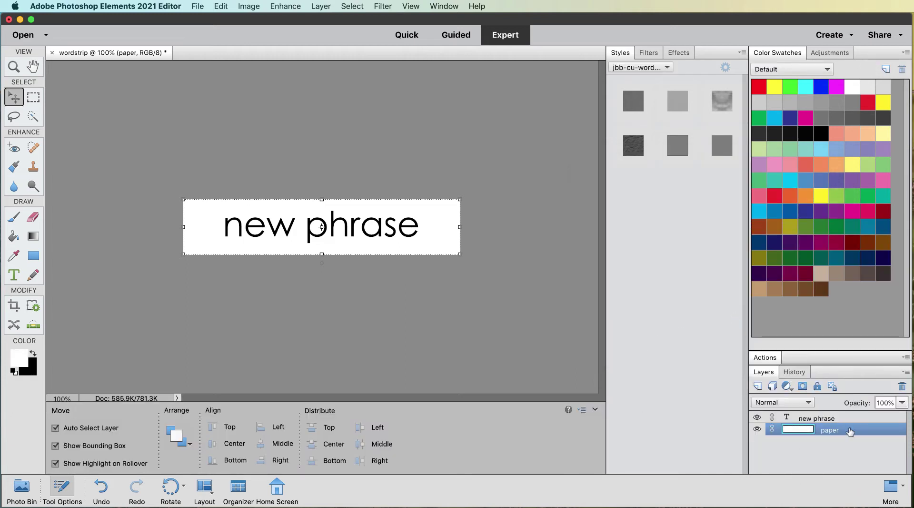
left_click_drag(850, 431, 720, 101)
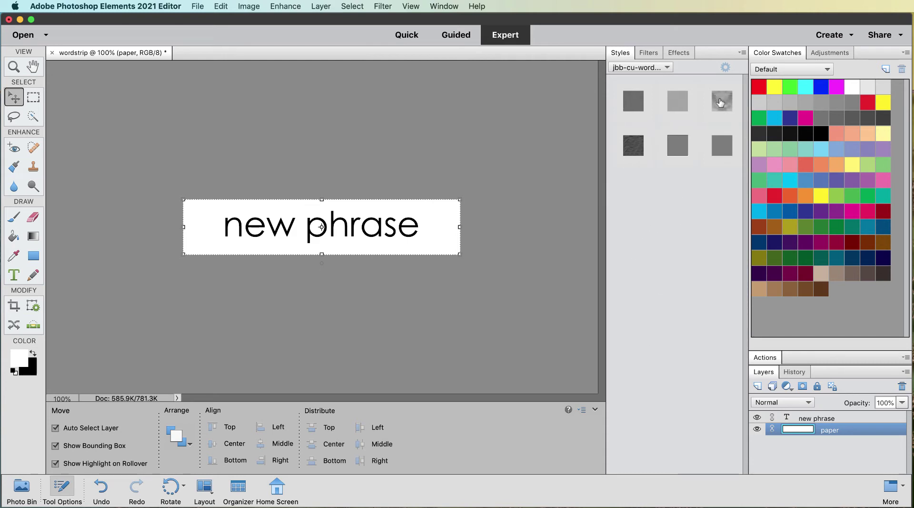
left_click(720, 102)
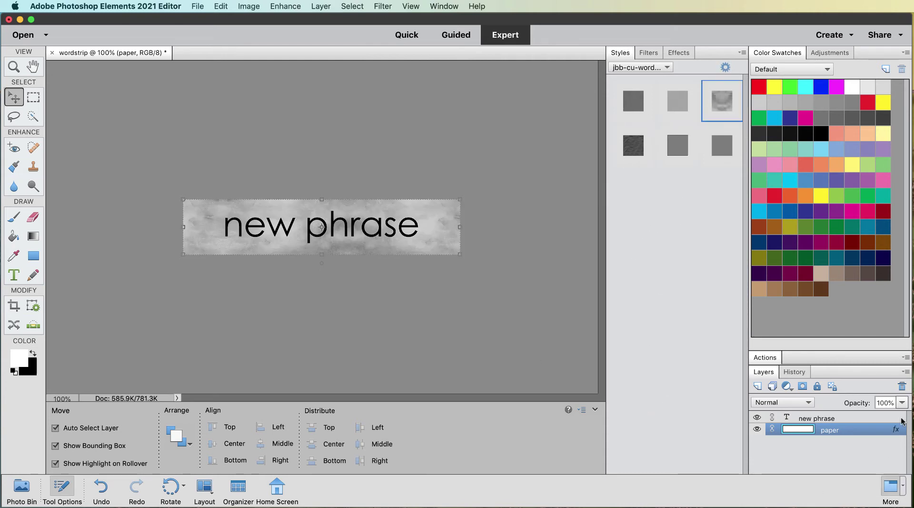
Resume the action and create the solid color fill layer with its default settings, including Hard Light mode
left_click(768, 359)
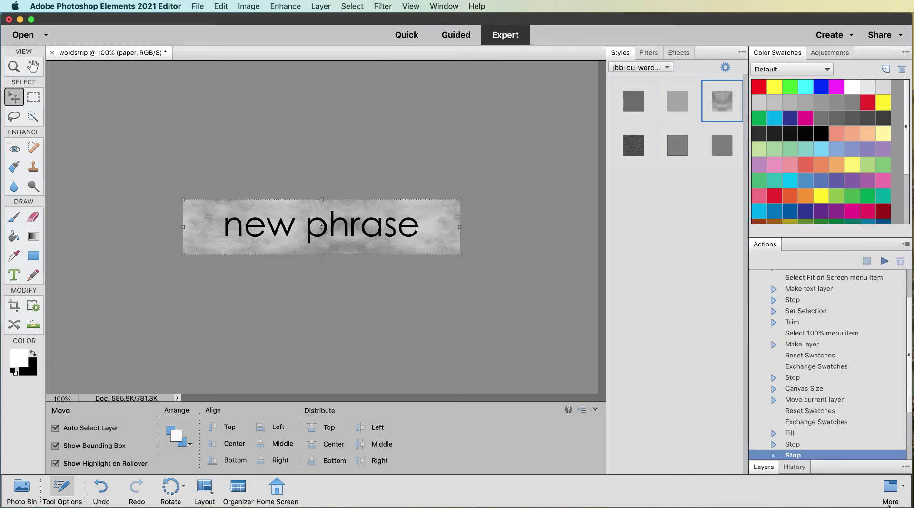
left_click(885, 261)
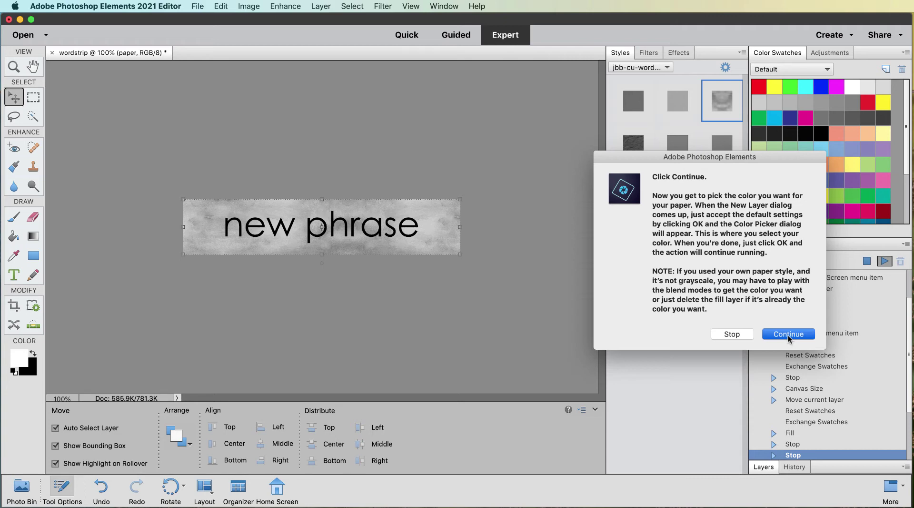
left_click(788, 335)
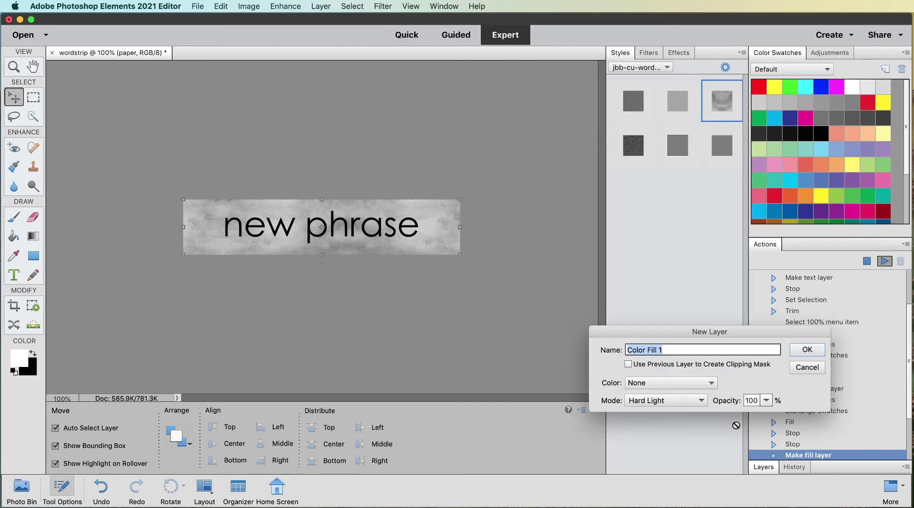
left_click(807, 350)
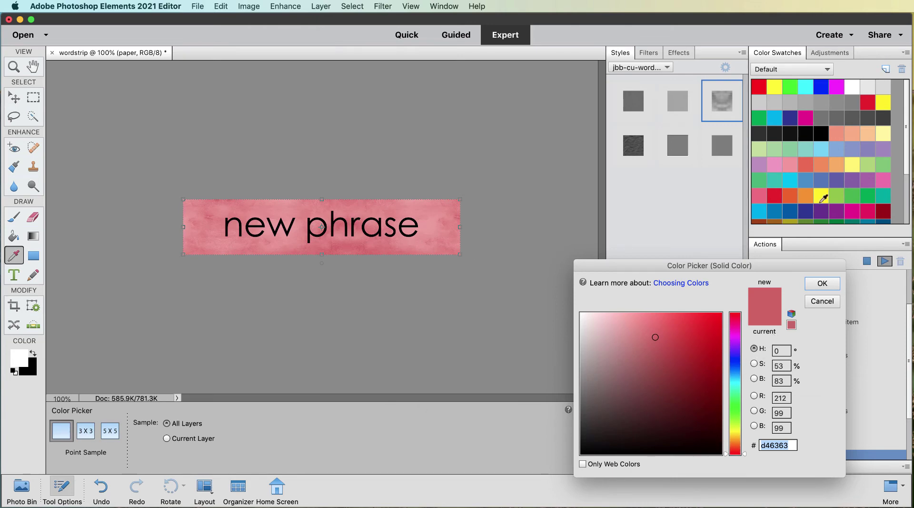
Try magenta and dark red swatches for the paper color, and settle on light orange fdc689
left_click(851, 207)
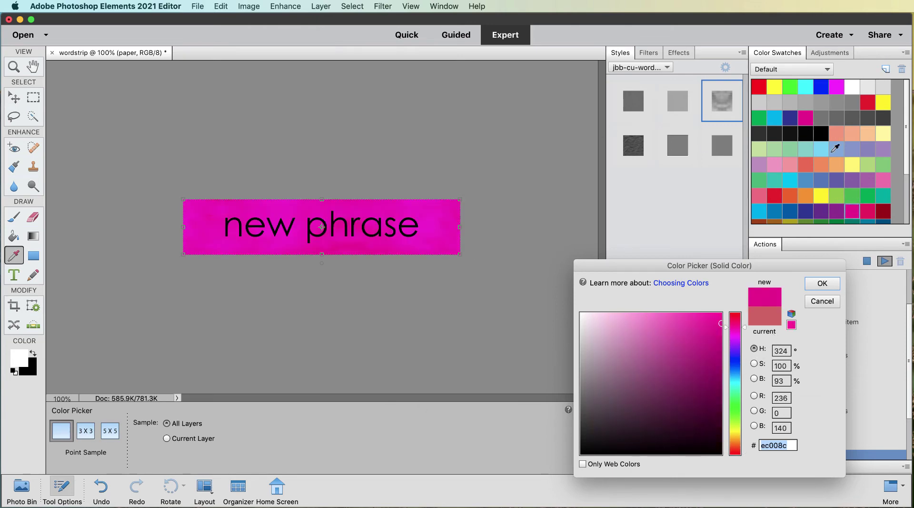
left_click(884, 210)
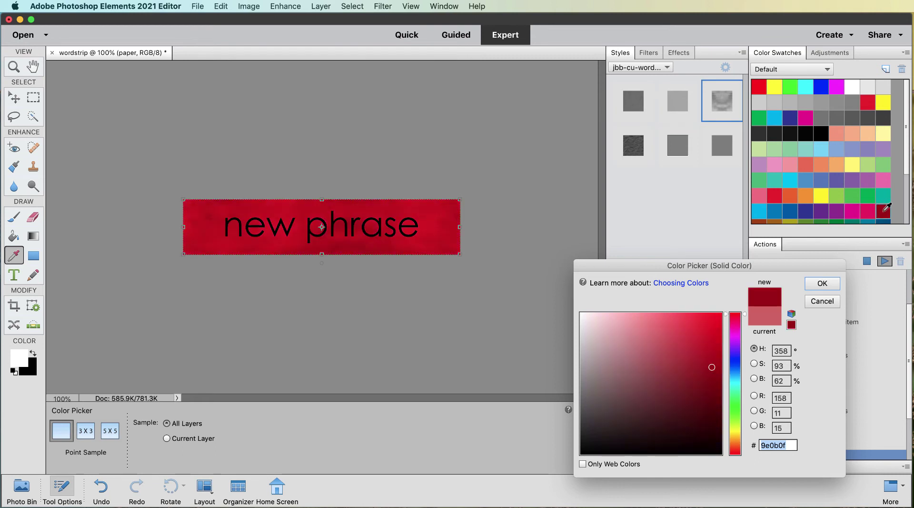
left_click(868, 132)
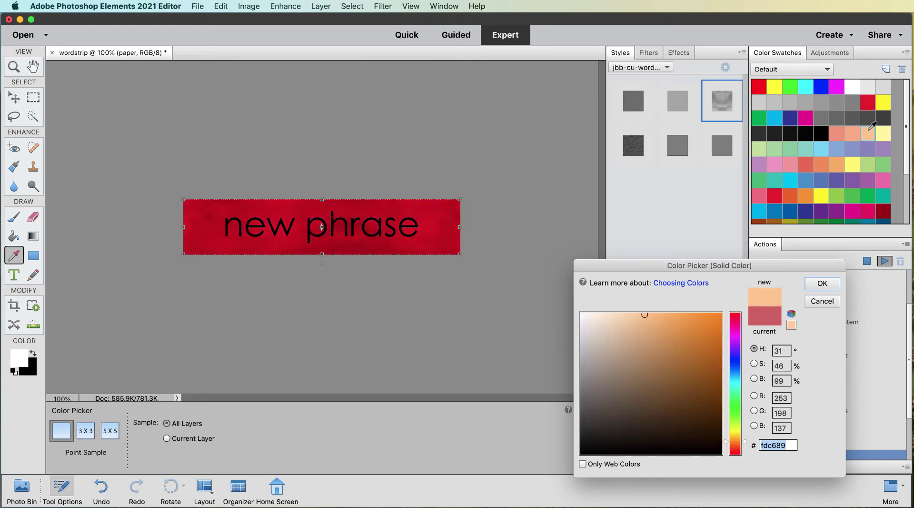
left_click(822, 285)
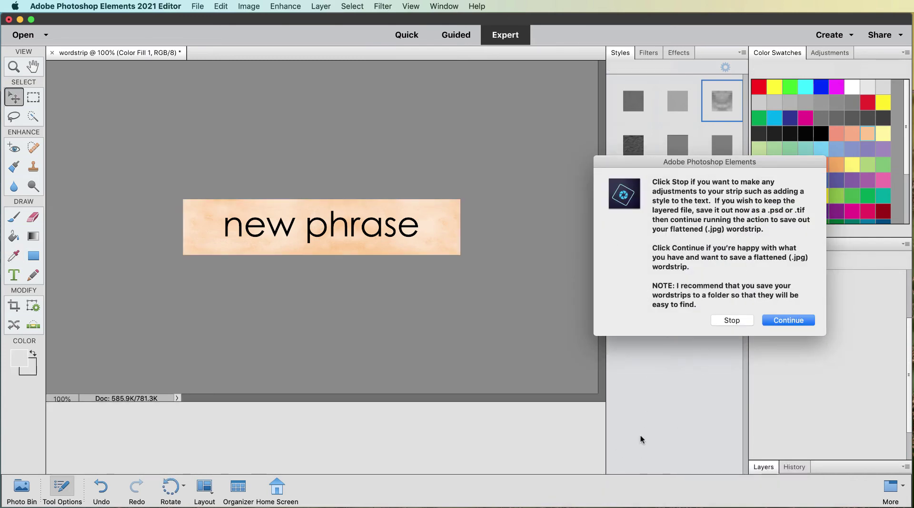
Pause the action before flattening and recolor the "new phrase" text, trying magenta and settling on light blue
left_click(732, 321)
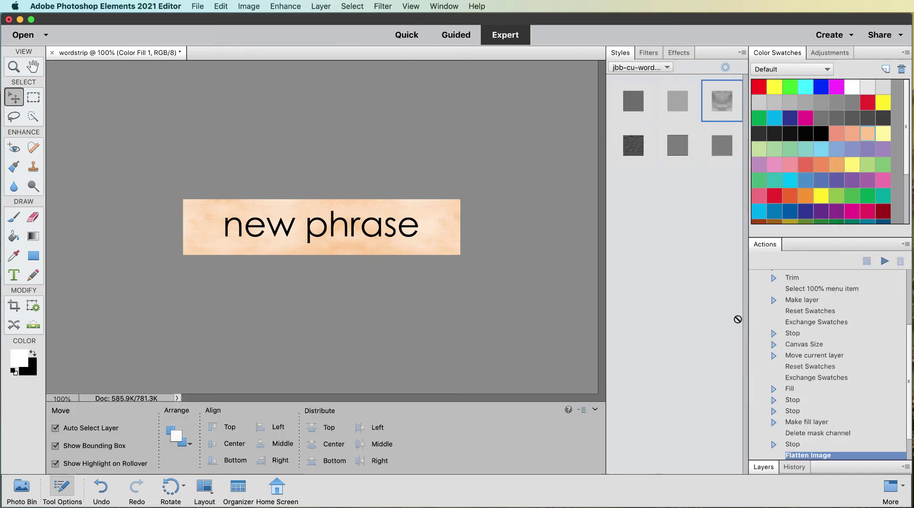
left_click(763, 467)
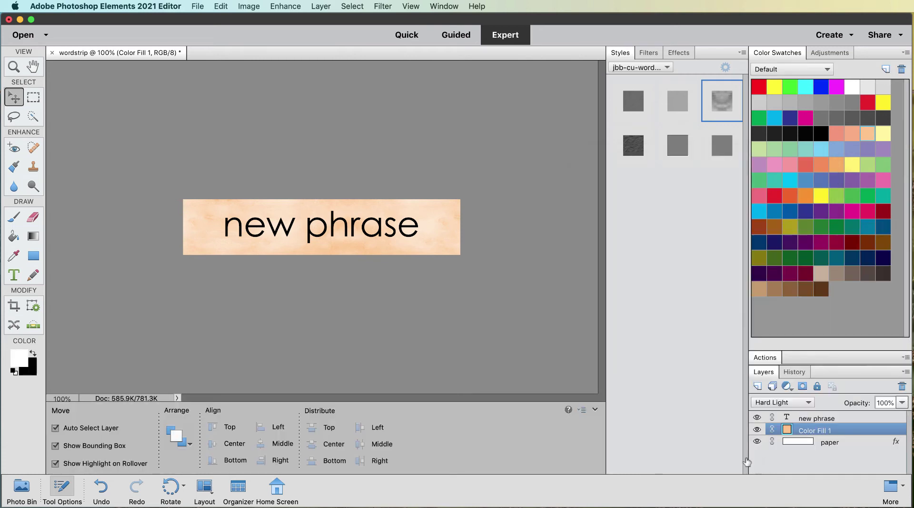
double_click(787, 417)
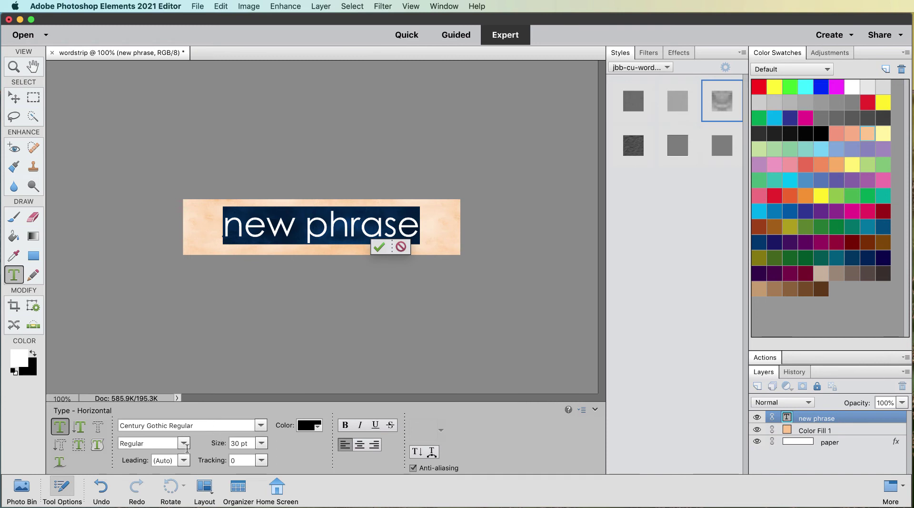
left_click(317, 427)
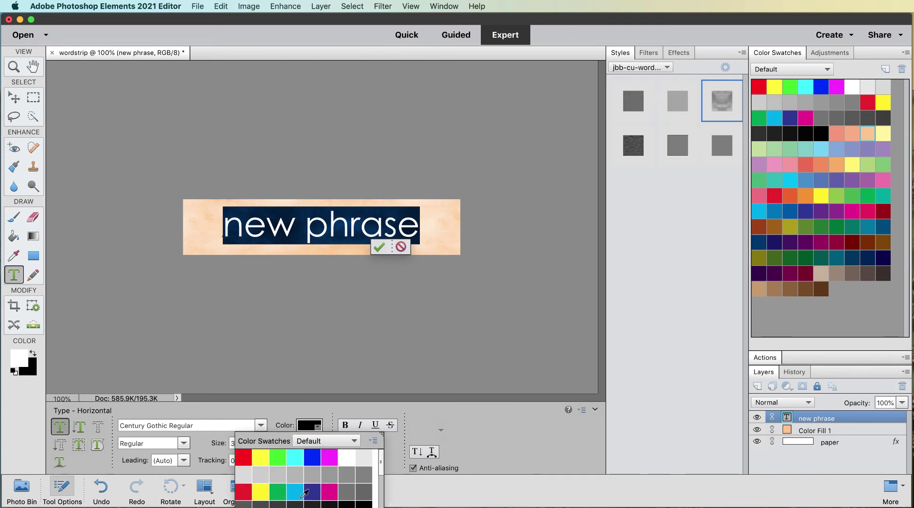
left_click(328, 460)
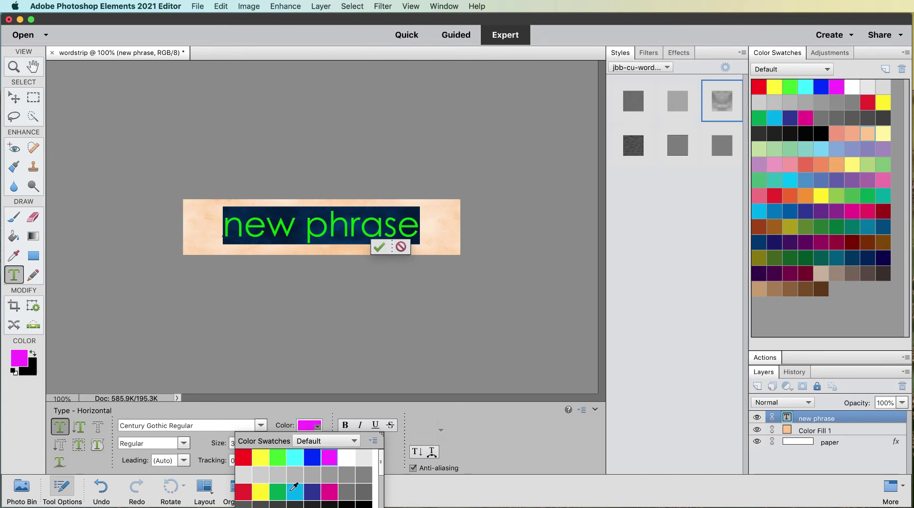
left_click(299, 489)
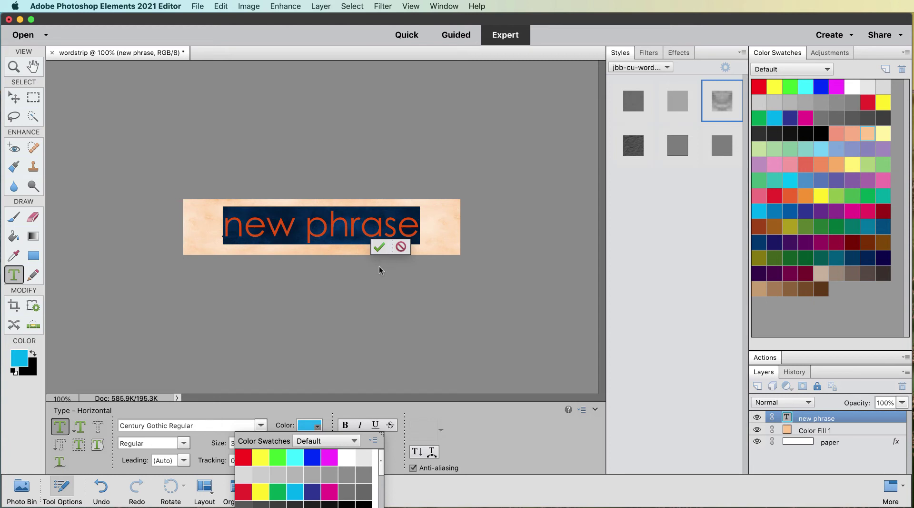
left_click(379, 247)
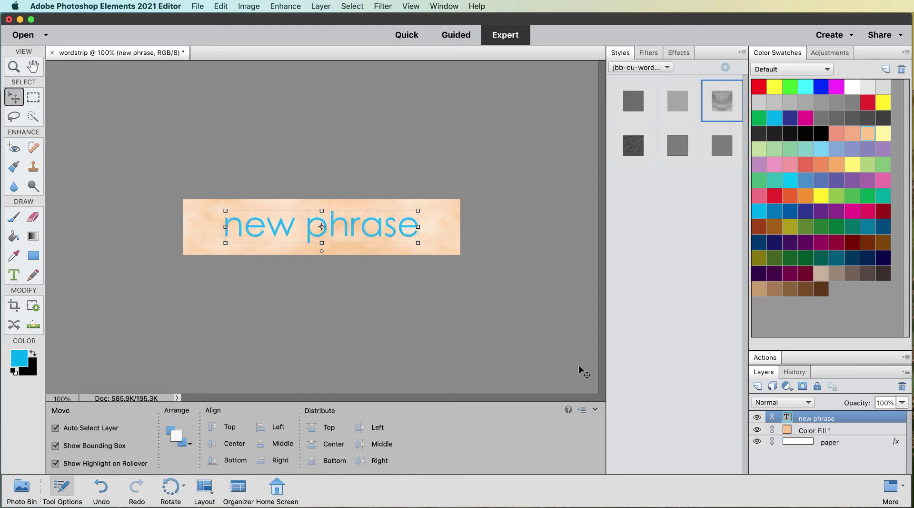
Apply the recessed inner-shadow style to the "new phrase" text, and resume the action from Flatten Image with the paper layer selected
left_click(684, 154)
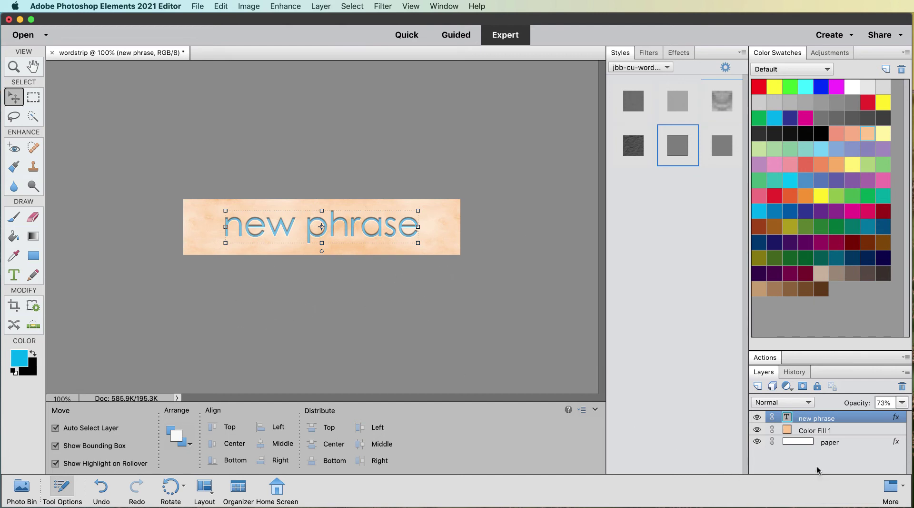
left_click(846, 442)
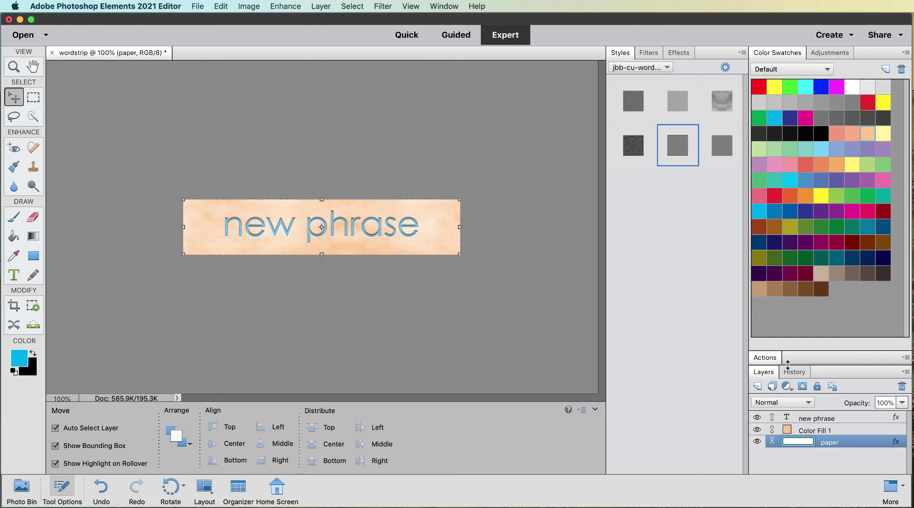
left_click(764, 359)
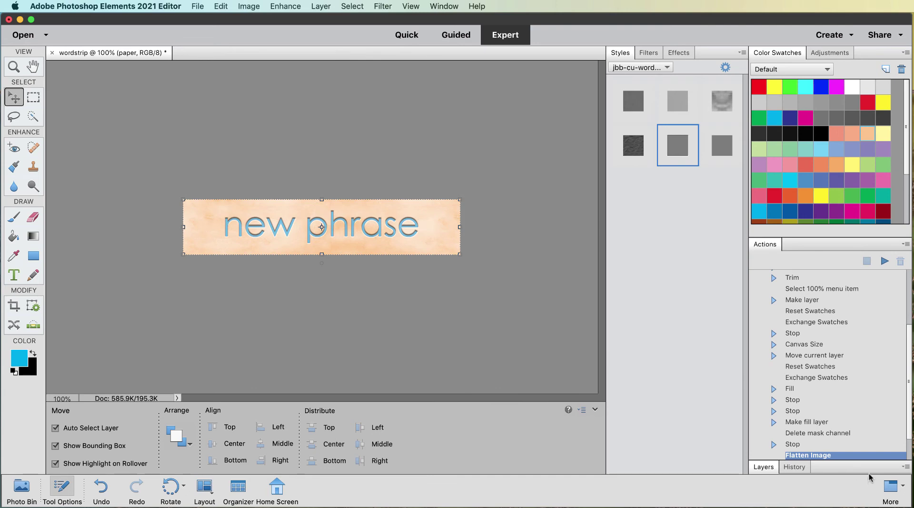
left_click(885, 261)
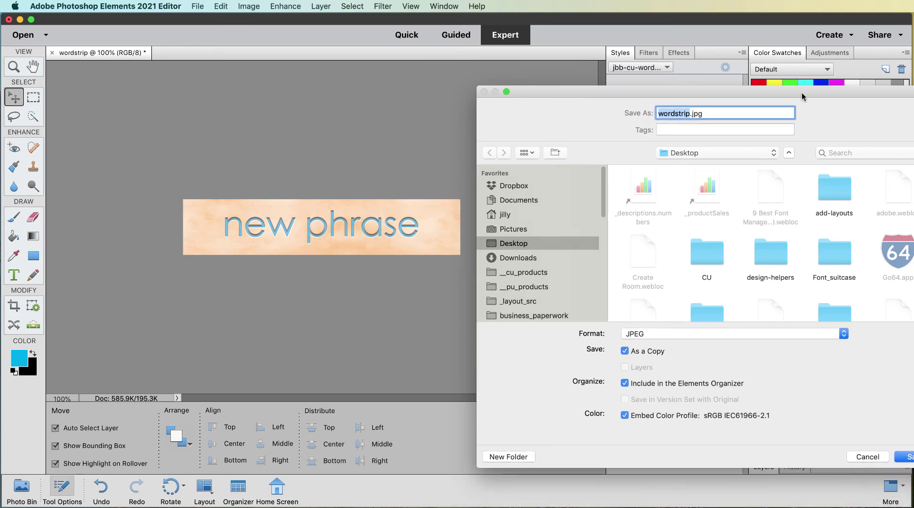
Save the flattened strip as wordstrip.jpg in a new Desktop folder named "word strips", with JPEG quality 10 and Baseline Optimized
left_click_drag(802, 92, 731, 93)
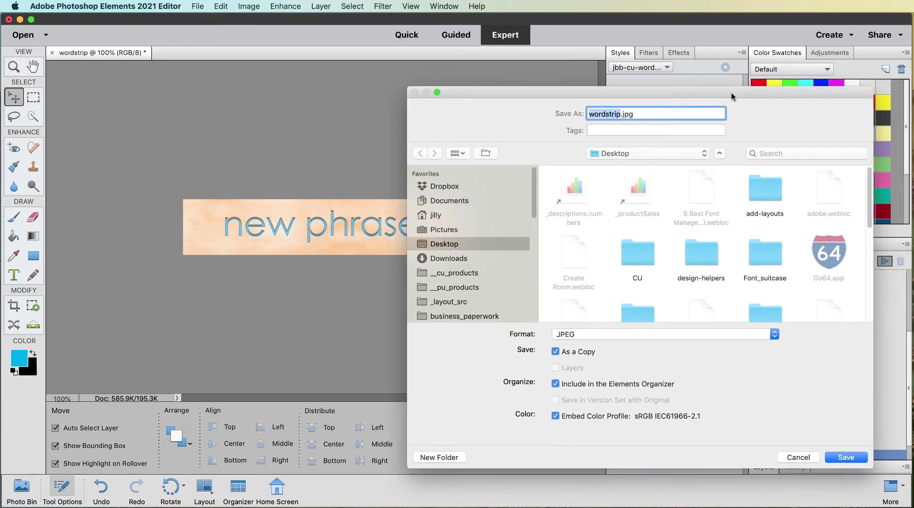
left_click(437, 458)
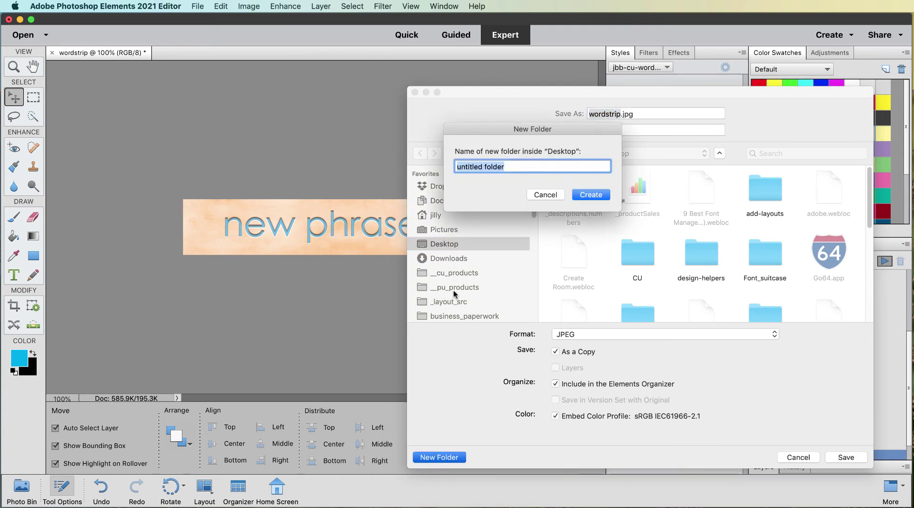
type("word strips")
key("Return")
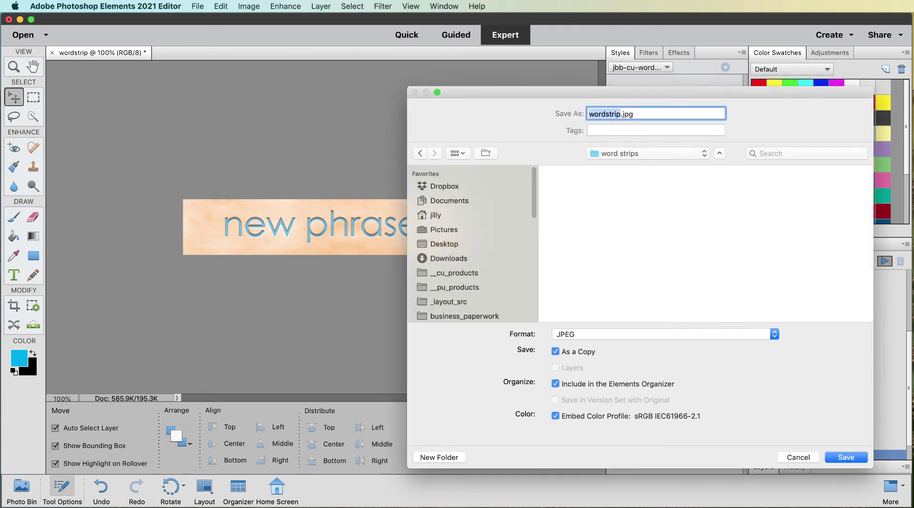
left_click(846, 458)
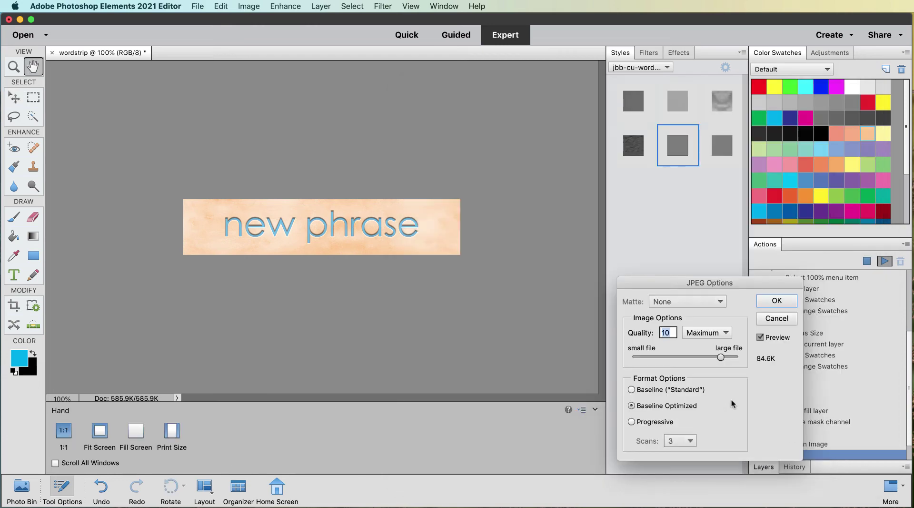
left_click(776, 301)
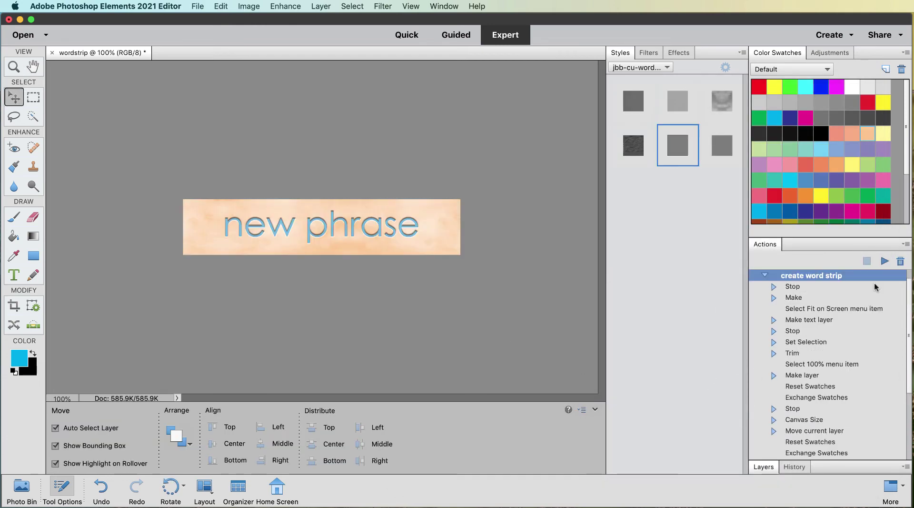
Run the "Distort - Wave" action on the flattened strip and apply the Wave filter with 78 generators and an adjusted minimum wavelength
left_click(765, 275)
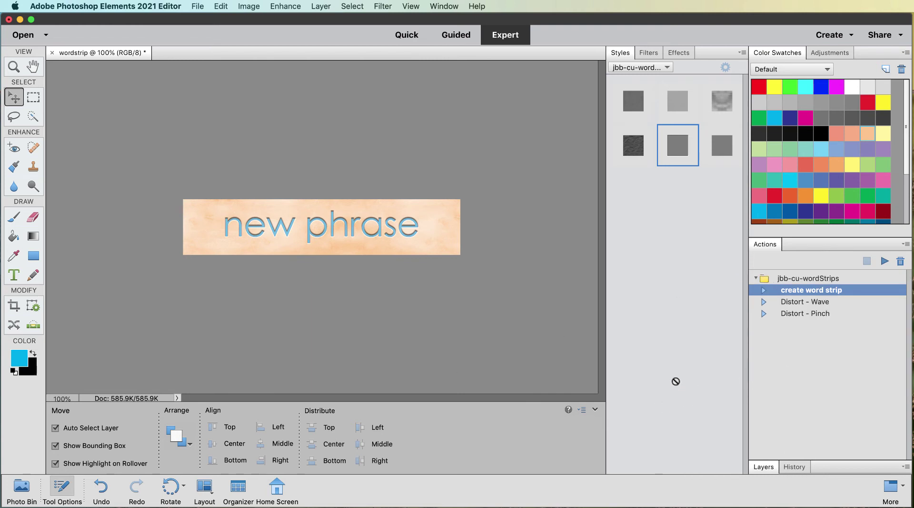
left_click(794, 303)
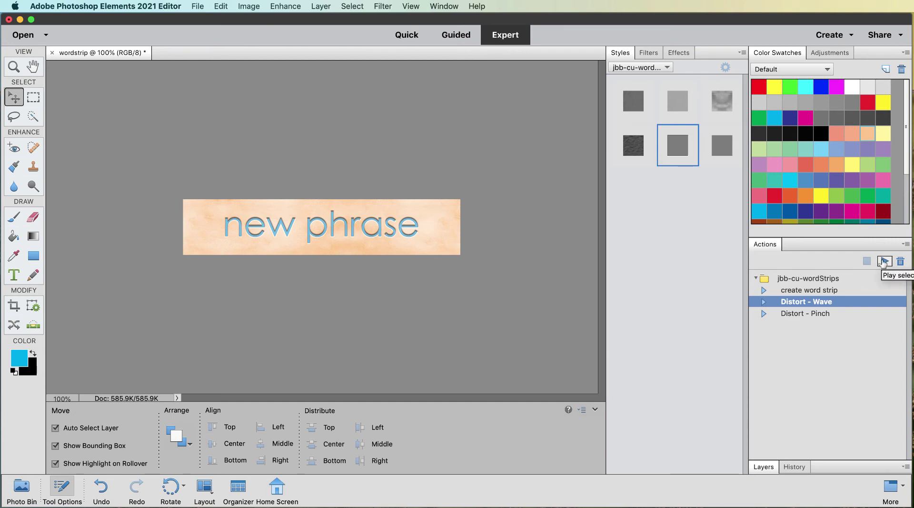
left_click(884, 262)
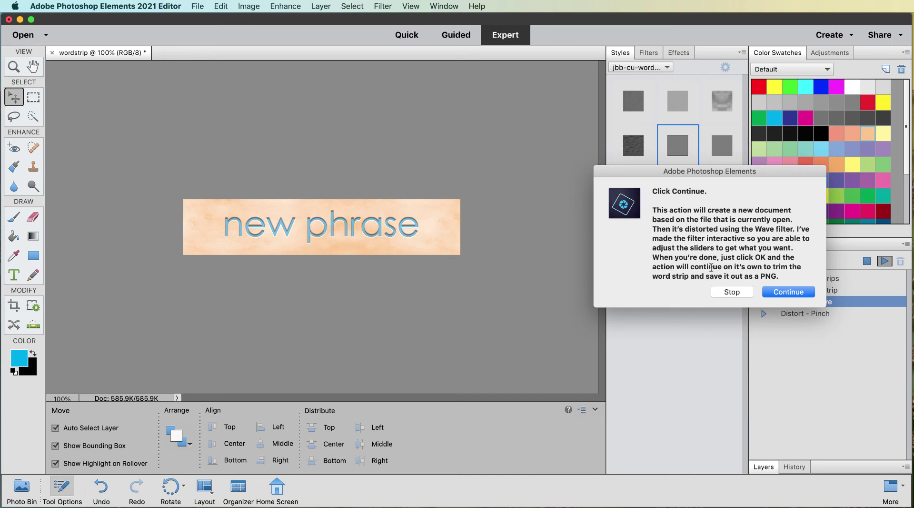
left_click(783, 292)
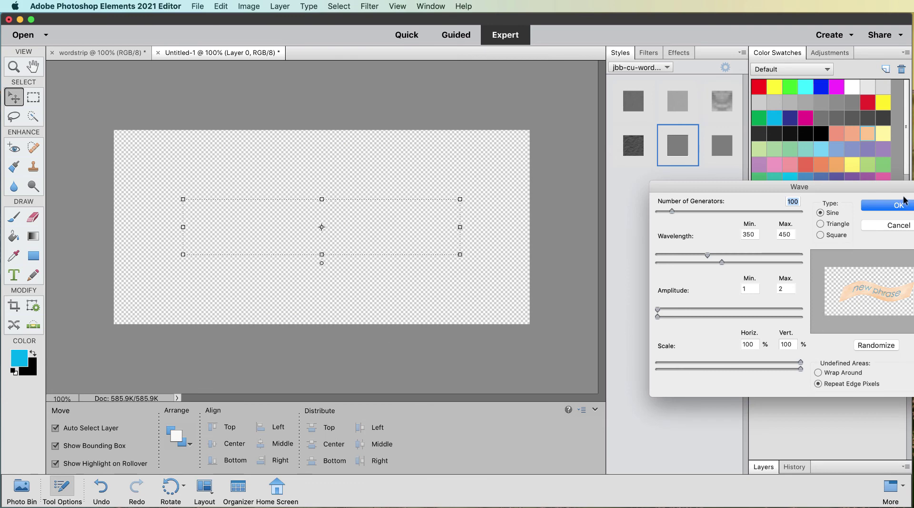
left_click_drag(881, 187, 804, 179)
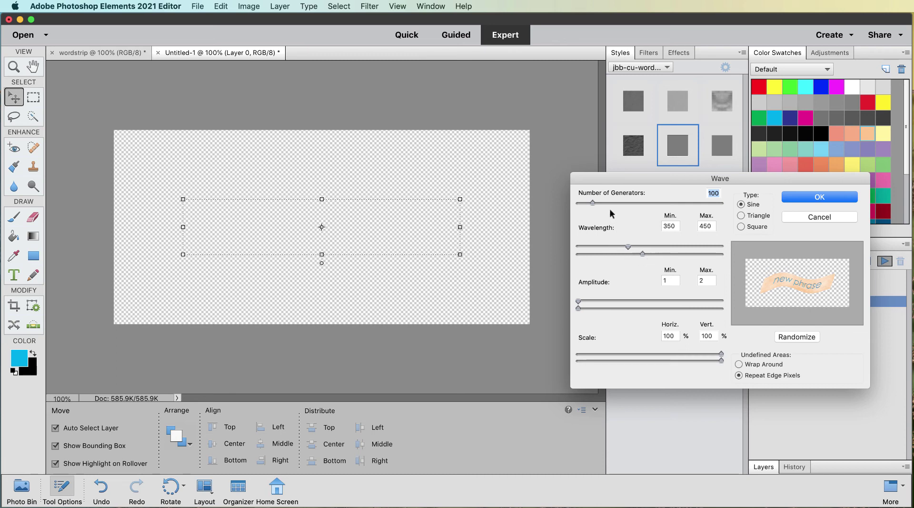
mouse_move(592, 203)
left_mouse_down()
mouse_move(622, 203)
mouse_move(585, 208)
mouse_move(592, 209)
left_mouse_up()
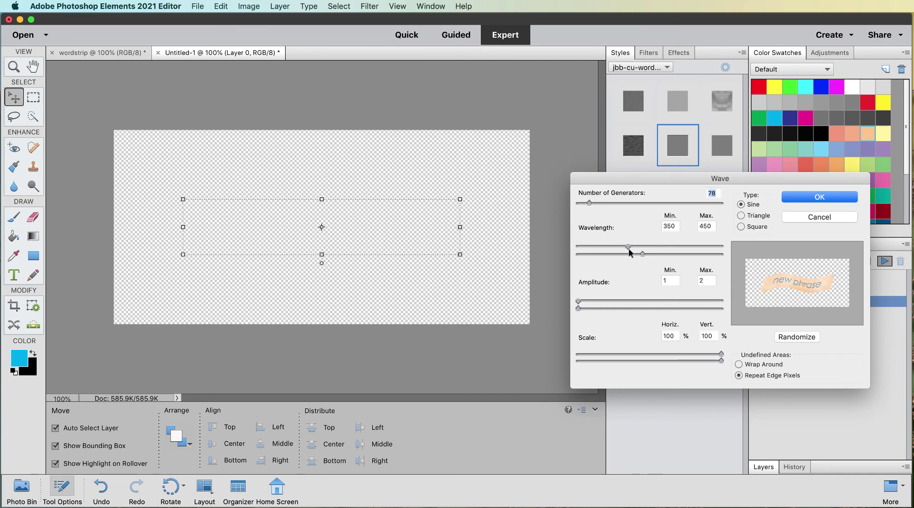
mouse_move(629, 246)
left_mouse_down()
mouse_move(606, 248)
mouse_move(721, 253)
mouse_move(640, 255)
left_mouse_up()
left_click(816, 199)
Save the waved strip as Untitled-1.png in the "word strips" folder with Smallest / Slow compression, and close its document without saving changes
key("super+shift+s")
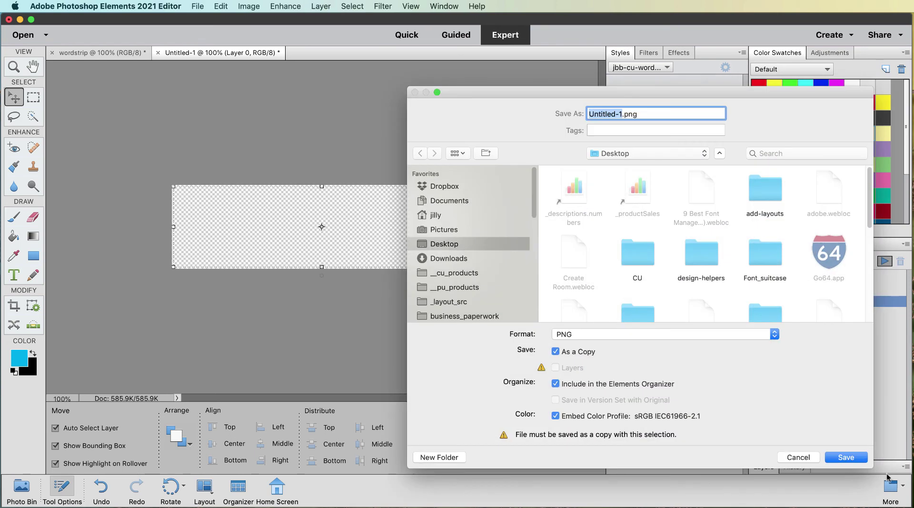
scroll(678, 244, "down", 5)
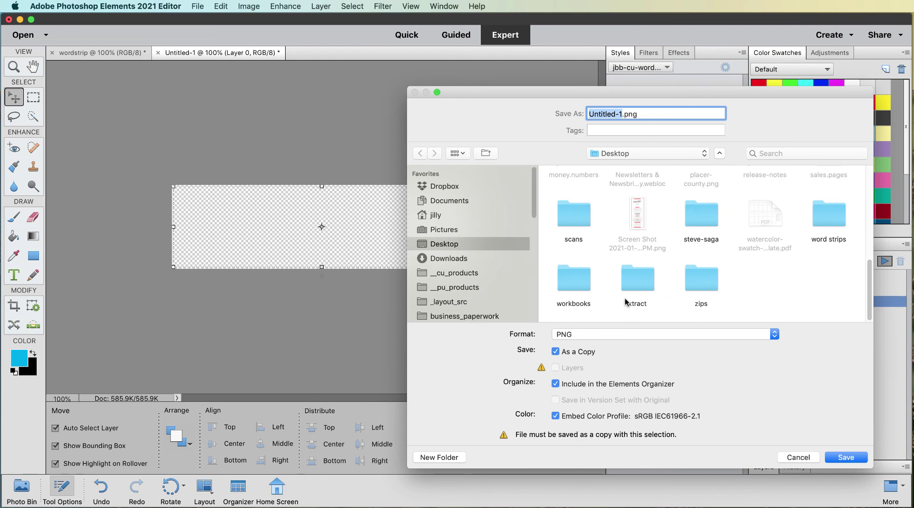
left_click(587, 296)
double_click(830, 215)
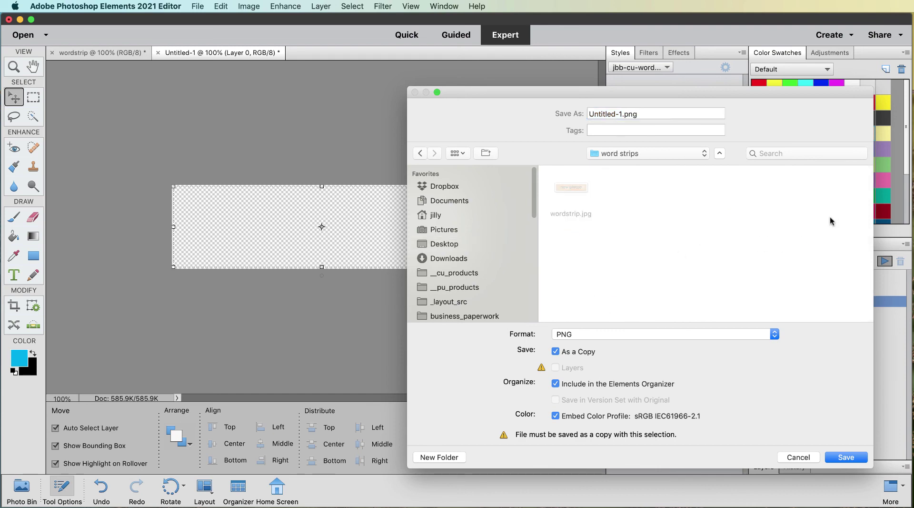
left_click(844, 458)
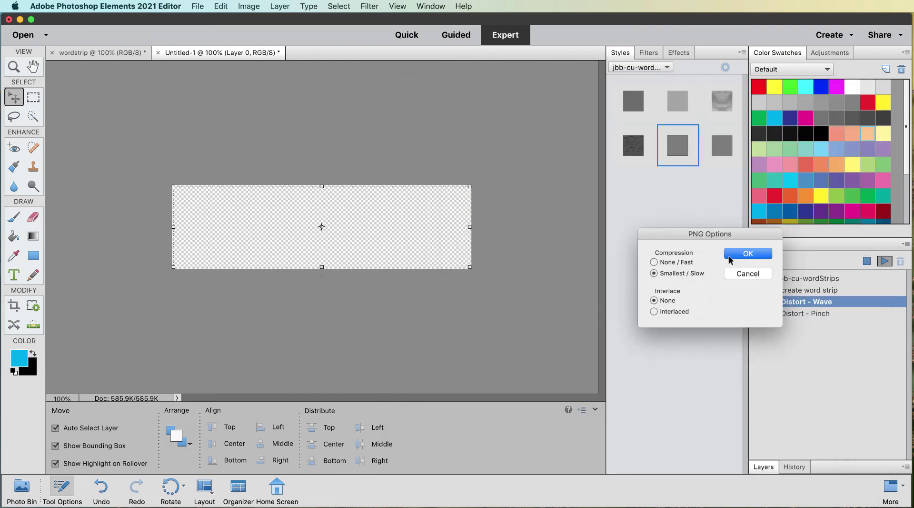
left_click(749, 253)
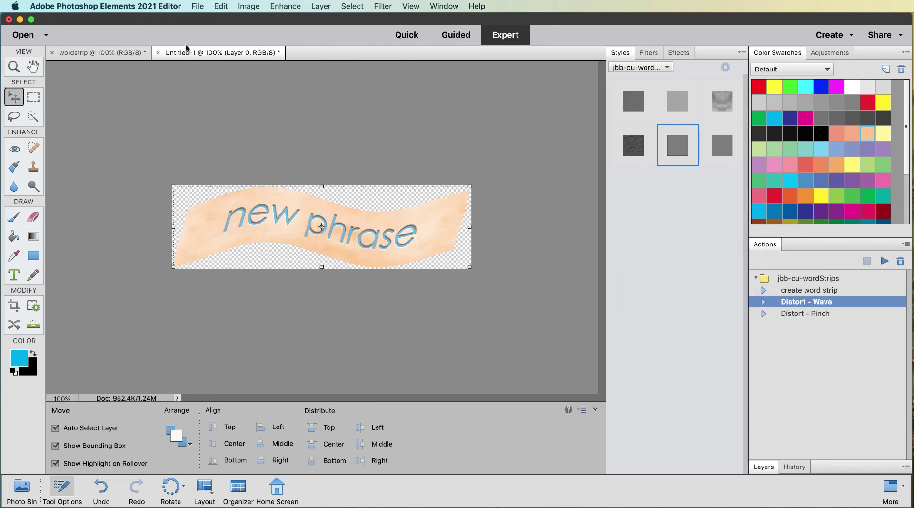
left_click(157, 53)
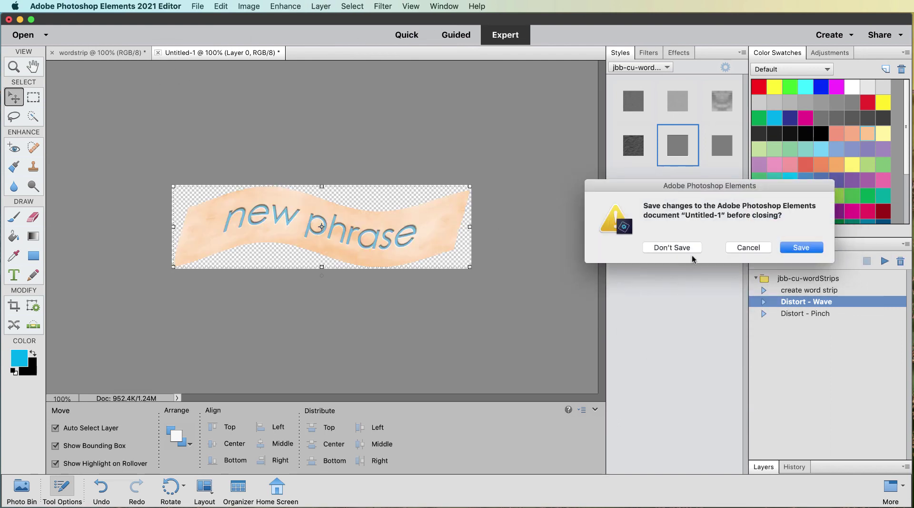
left_click(668, 248)
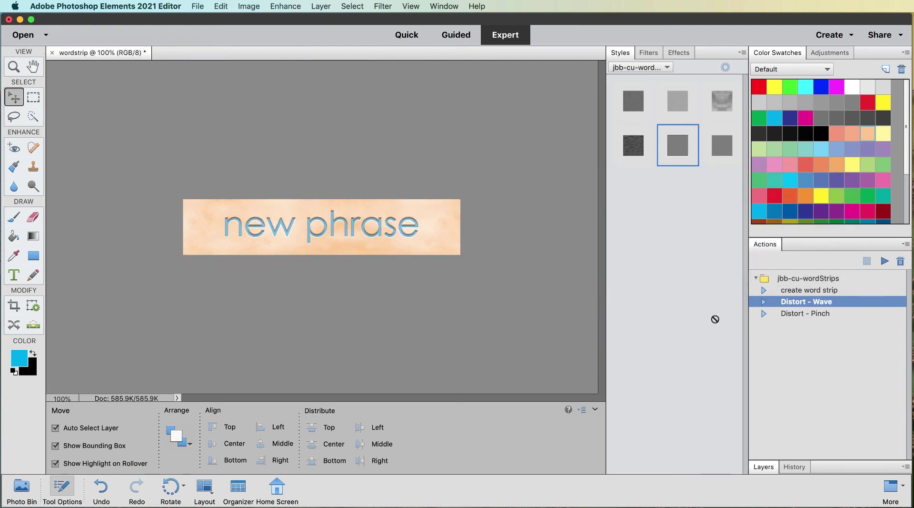
Run the "Distort - Pinch" action on the flattened strip and apply the Pinch filter with an amount of 100%
left_click(811, 316)
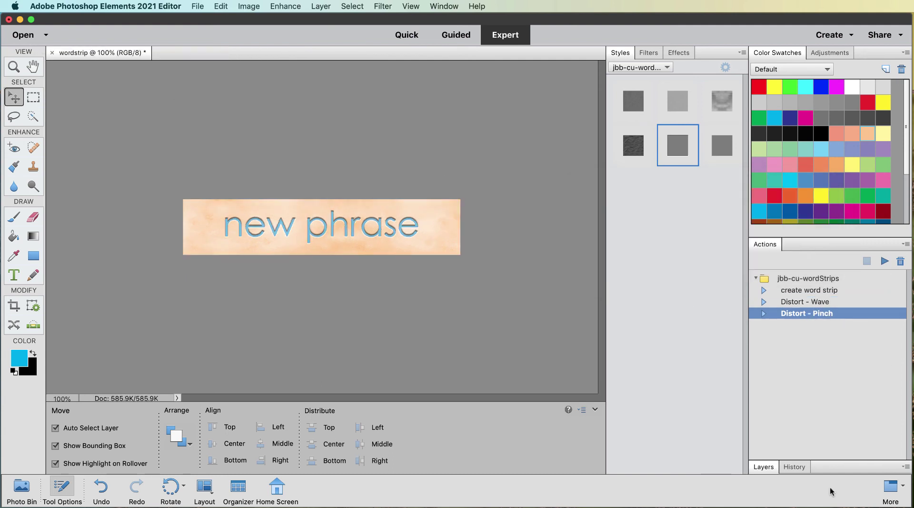
left_click(885, 261)
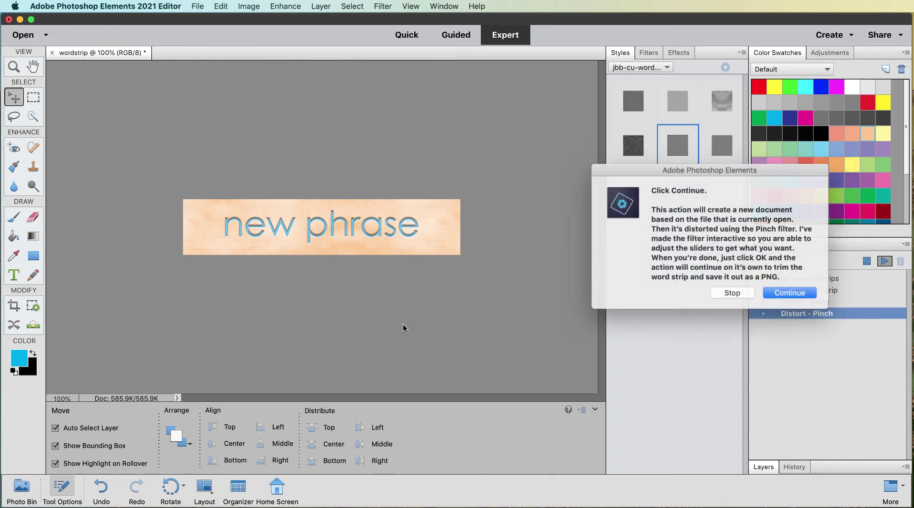
left_click(783, 292)
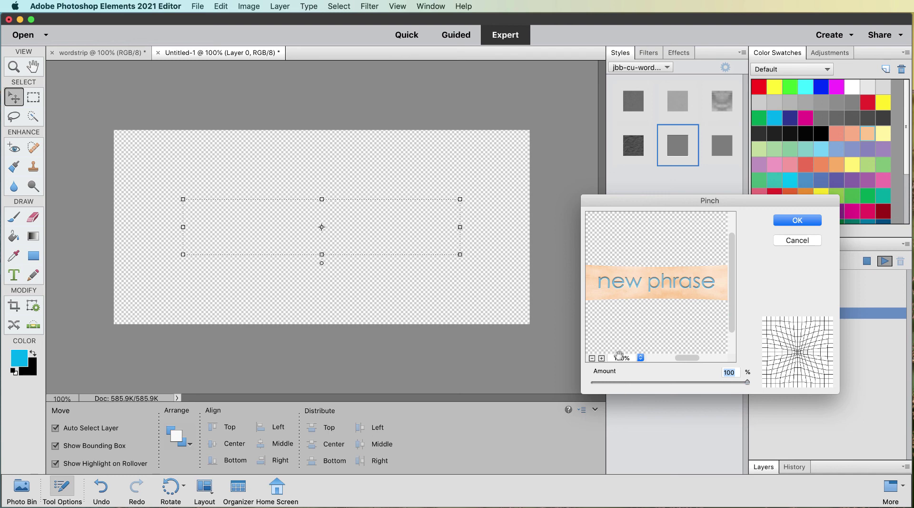
left_click(592, 358)
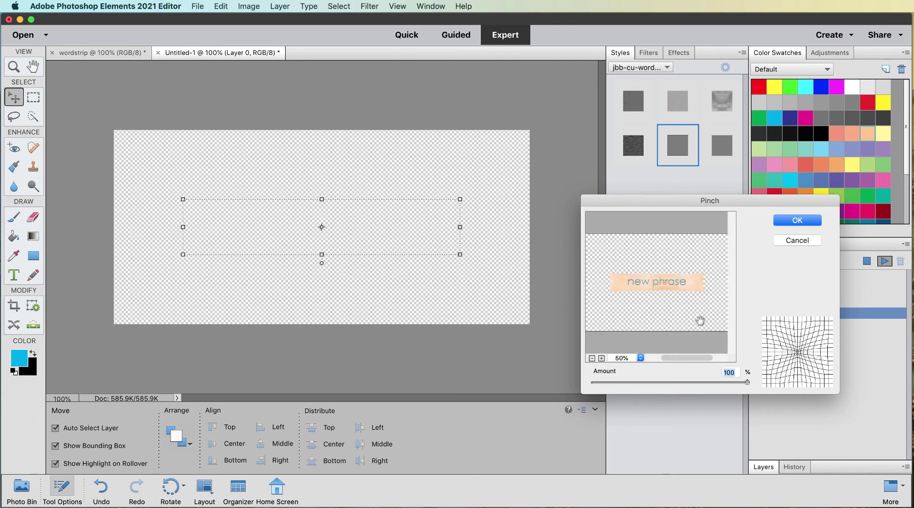
left_click(798, 221)
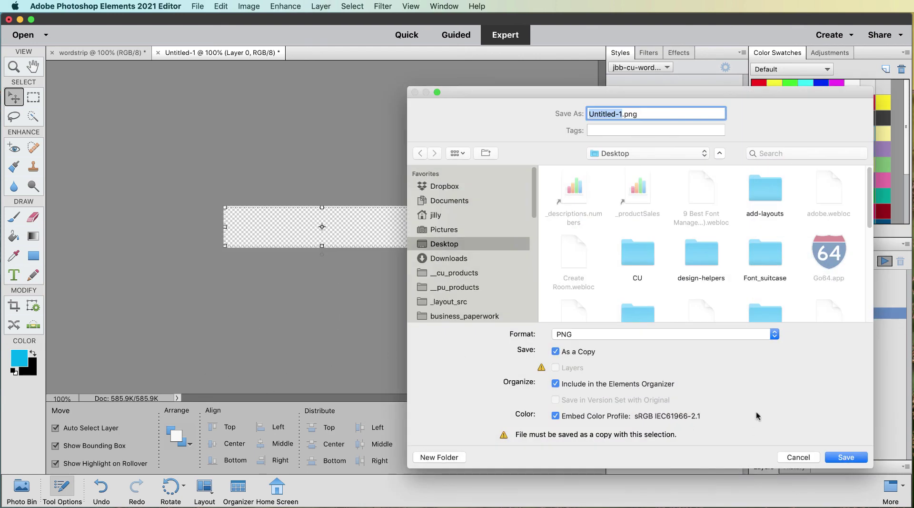
Save the pinched strip as 2.png in the "word strips" folder and inspect it up close
scroll(651, 230, "down", 5)
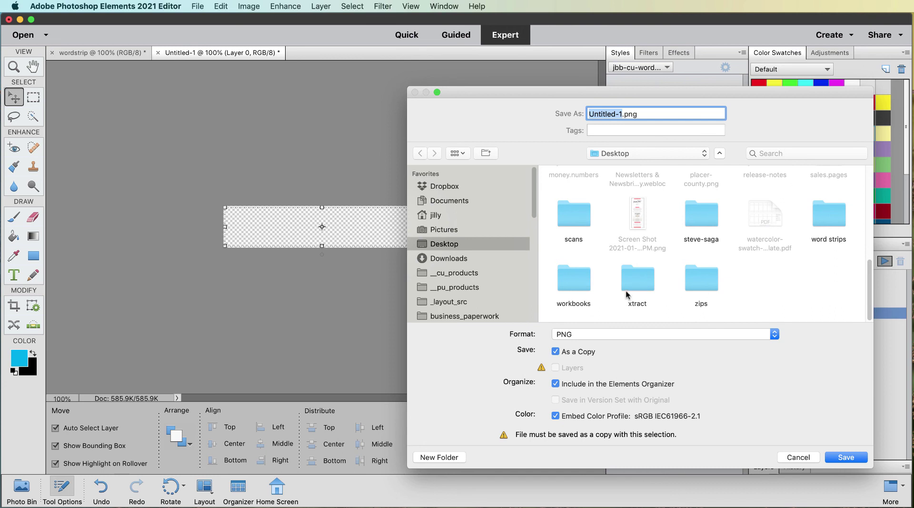
double_click(831, 215)
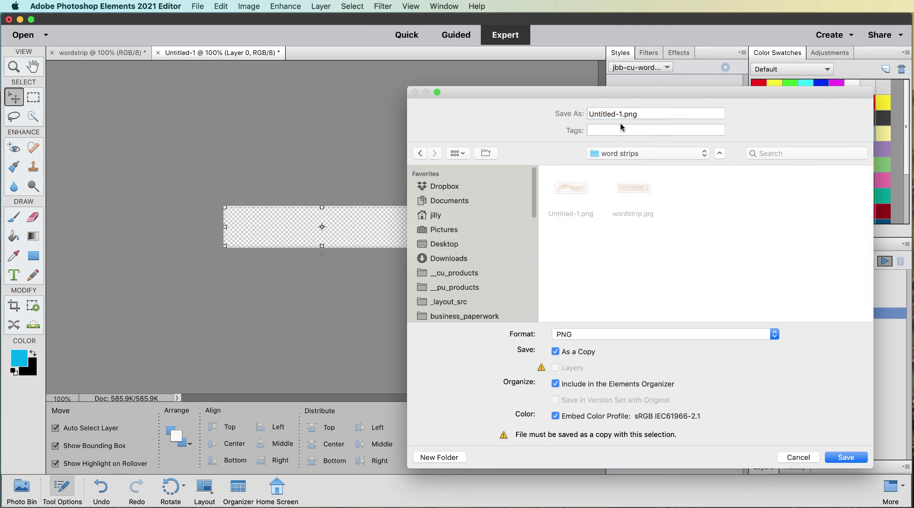
left_click(605, 111)
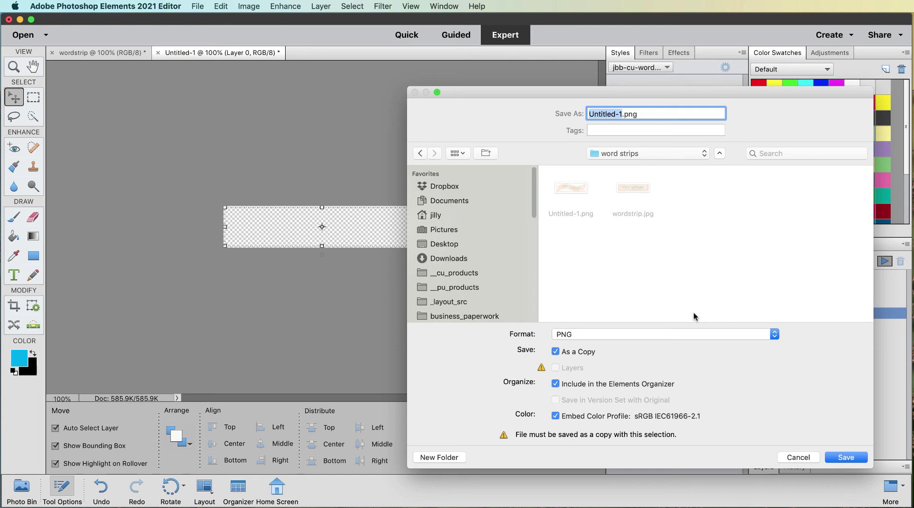
type("2")
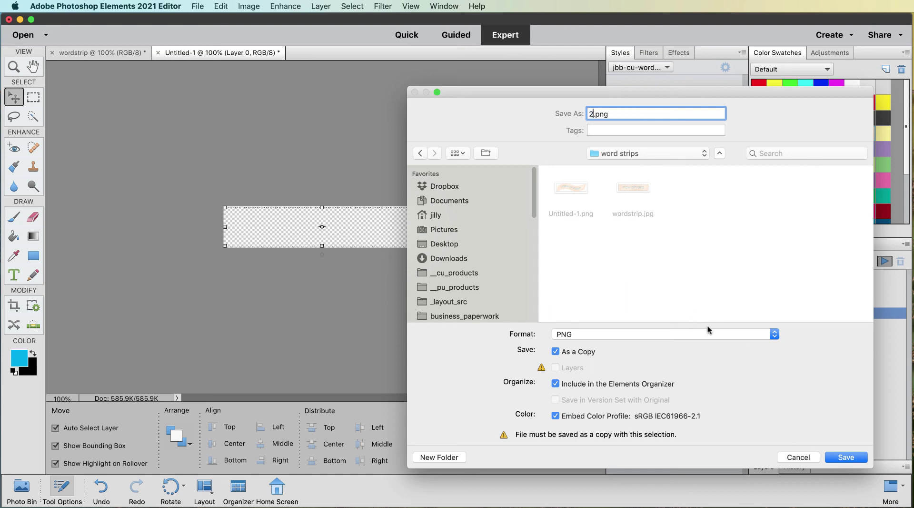
left_click(843, 457)
left_click(749, 254)
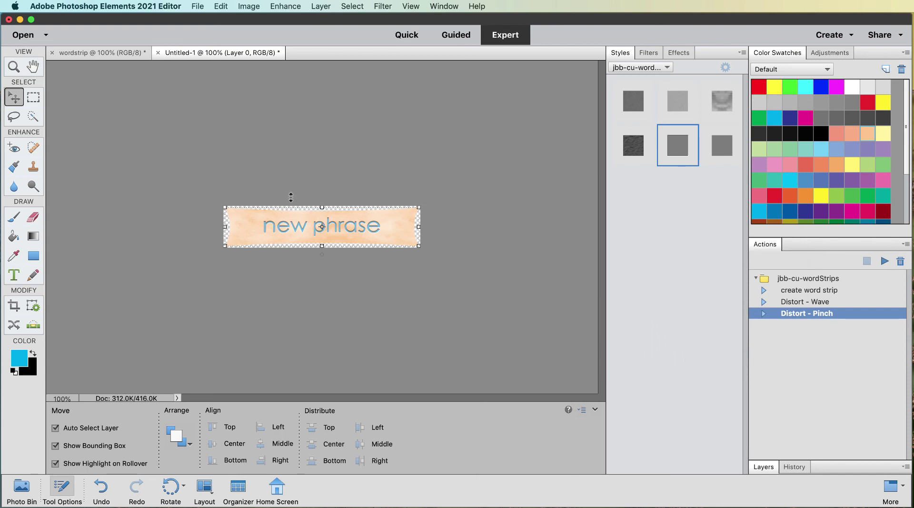
scroll(322, 232, "up", 4)
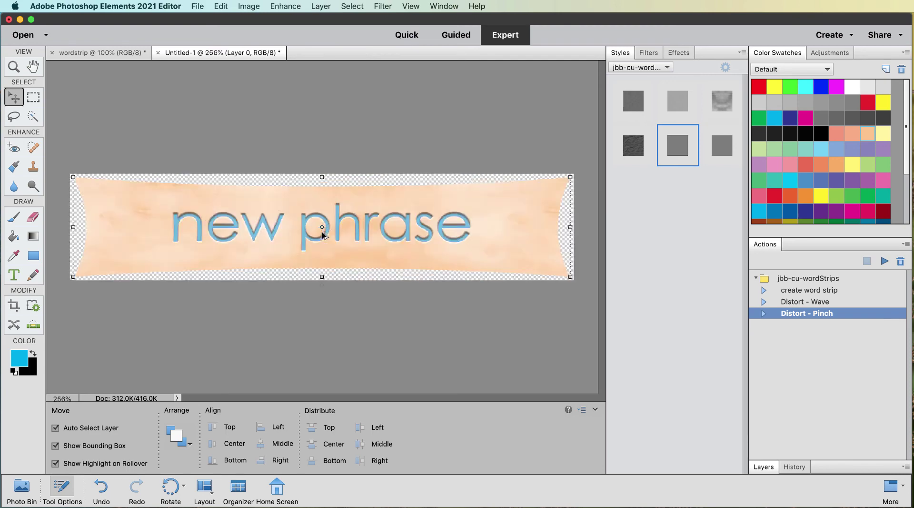